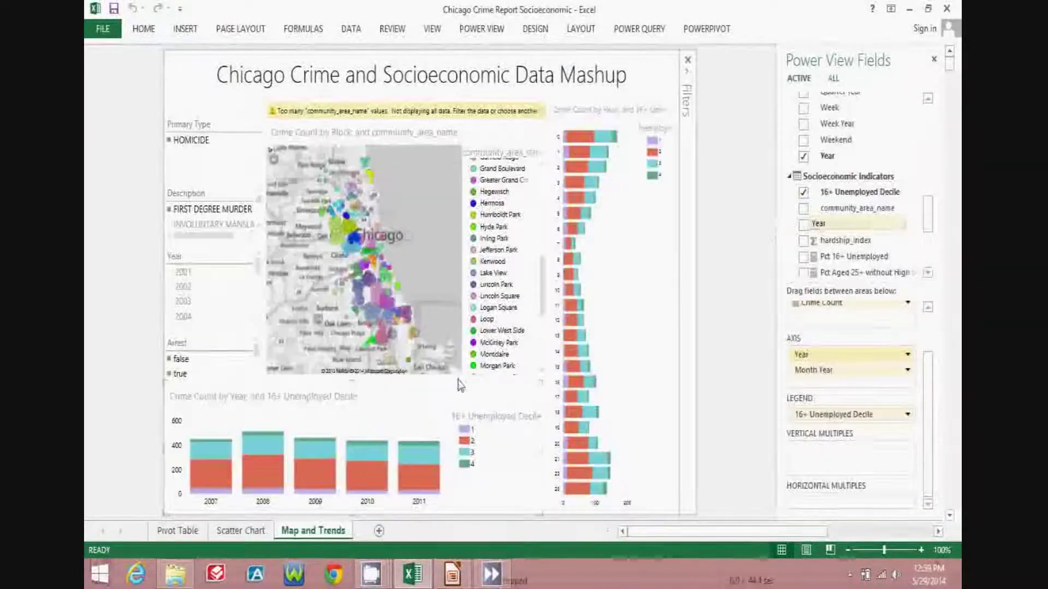
Drop Year from the trends axis for monthly bars, then play the bubble chart to July.
{"action": "left_click_drag", "start_coordinate": [460, 385], "coordinate": [460, 386]}
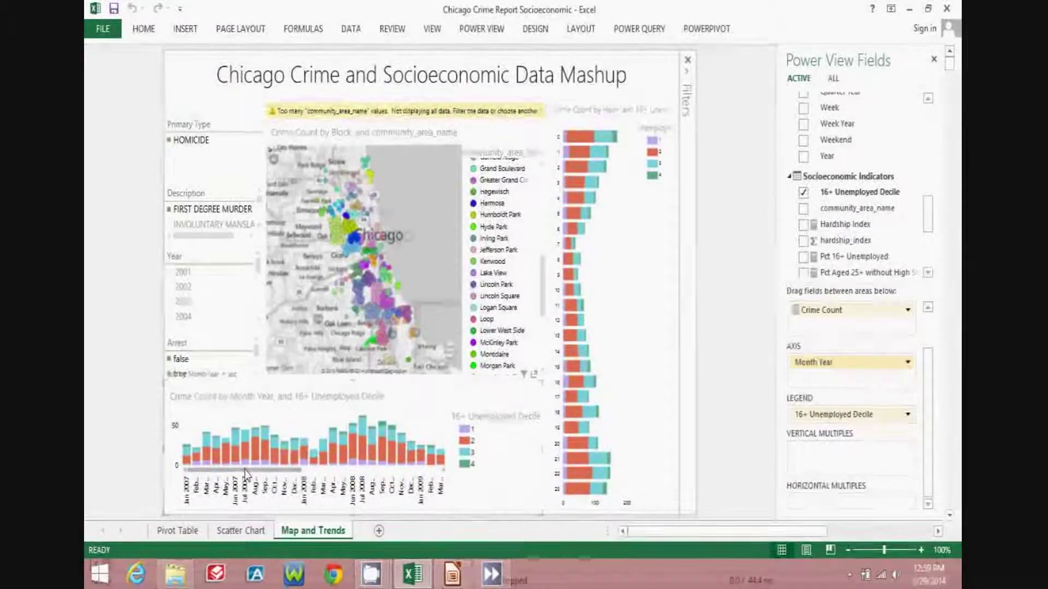
{"action": "left_click_drag", "start_coordinate": [242, 469], "coordinate": [276, 472]}
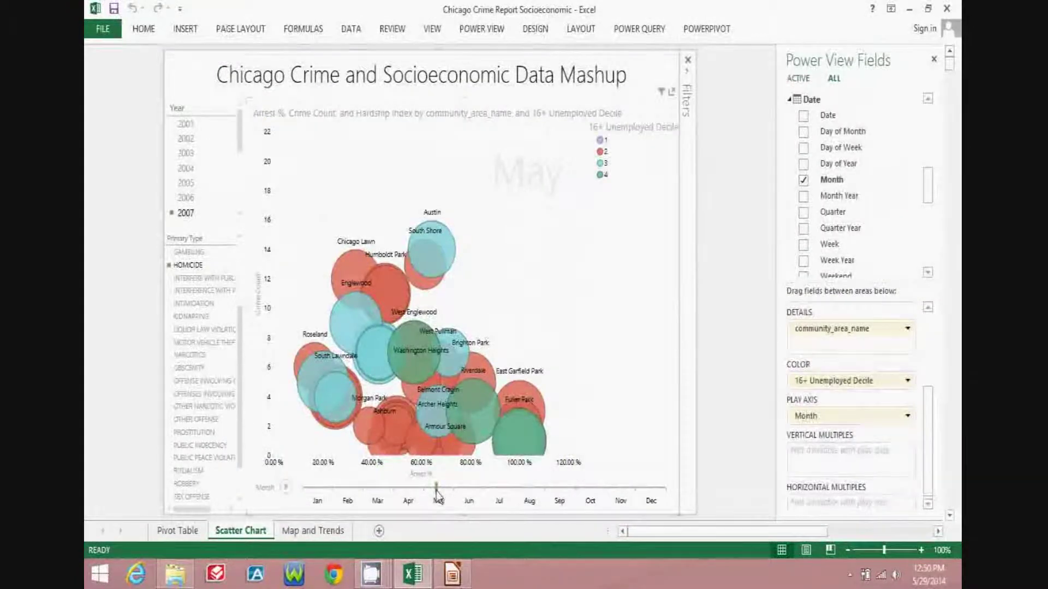
{"action": "left_click_drag", "start_coordinate": [436, 488], "coordinate": [469, 492]}
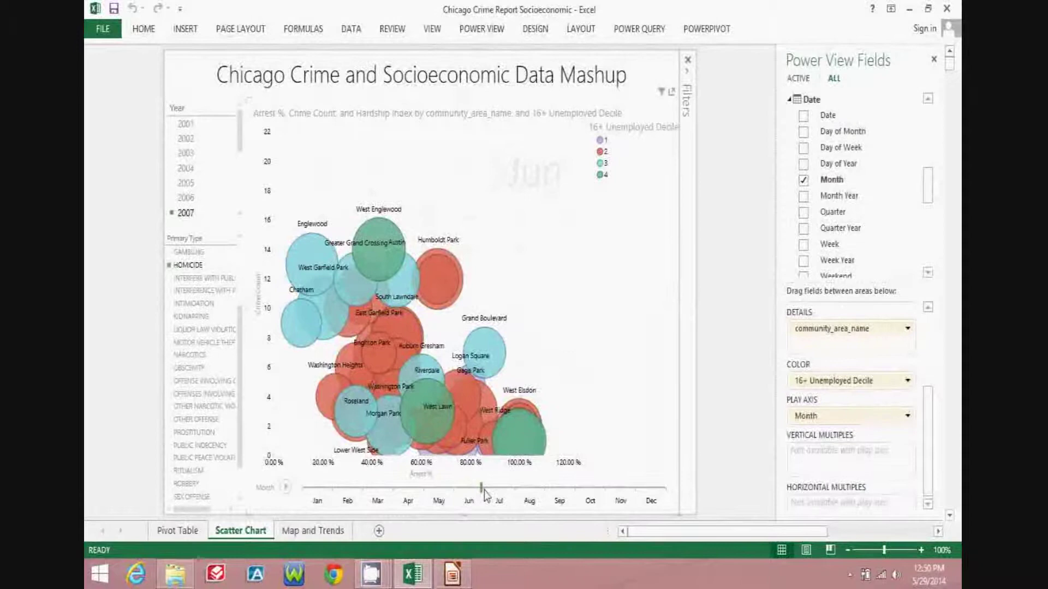
{"action": "left_click_drag", "start_coordinate": [469, 491], "coordinate": [648, 491]}
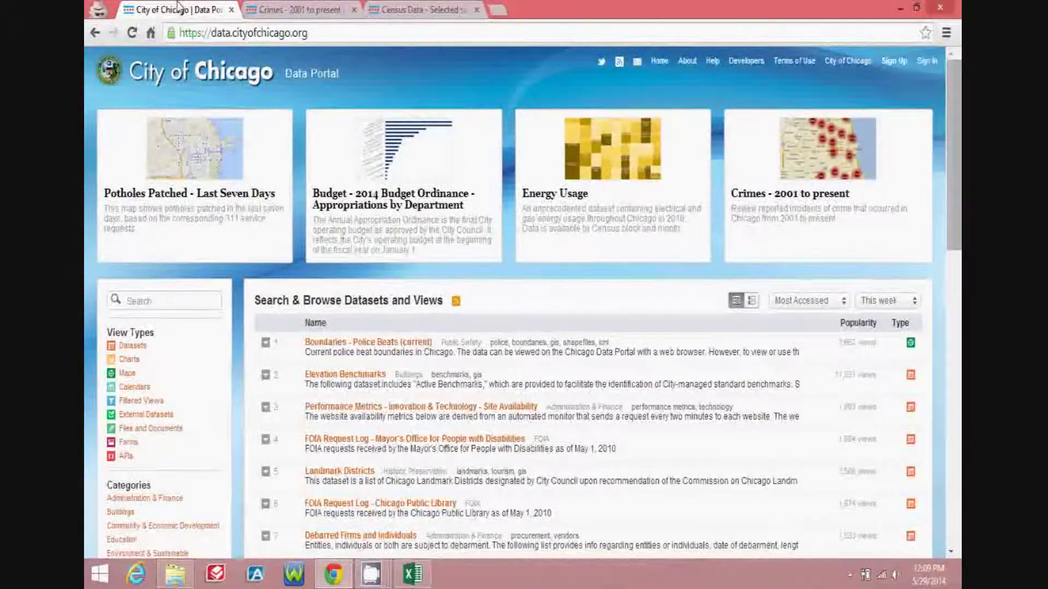
Scroll across the Crimes - 2001 to present table, then switch to the Census Data dataset.
{"action": "left_click", "coordinate": [296, 7]}
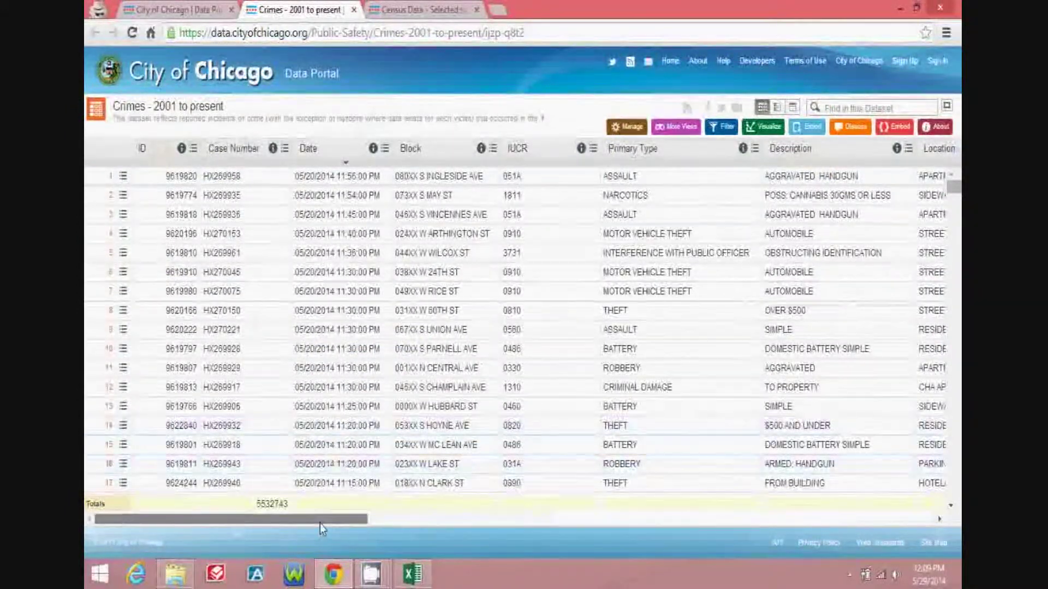
{"action": "left_click_drag", "start_coordinate": [319, 521], "coordinate": [680, 523]}
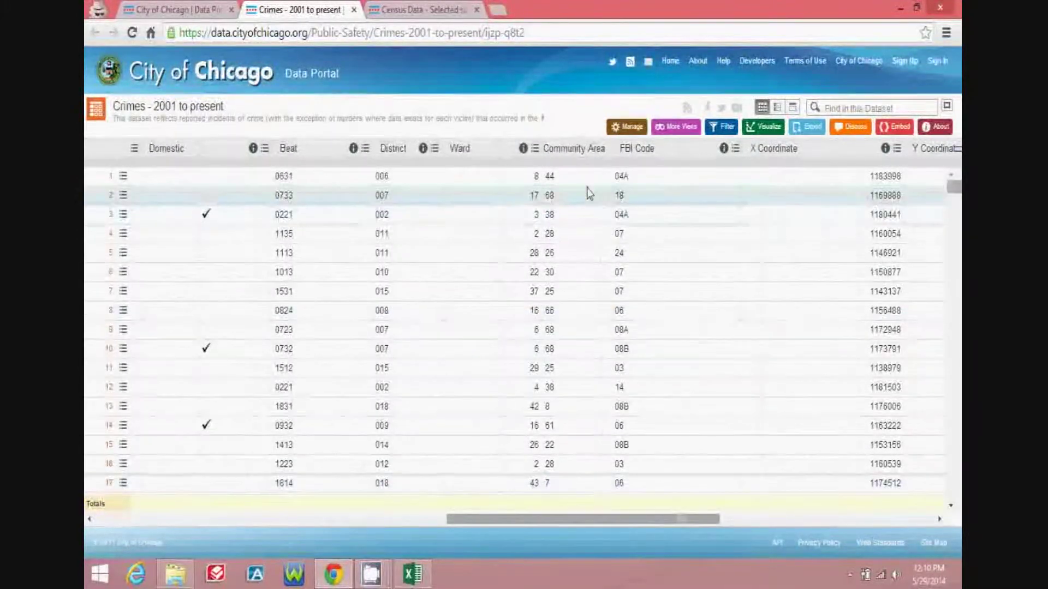
{"action": "left_click", "coordinate": [420, 7]}
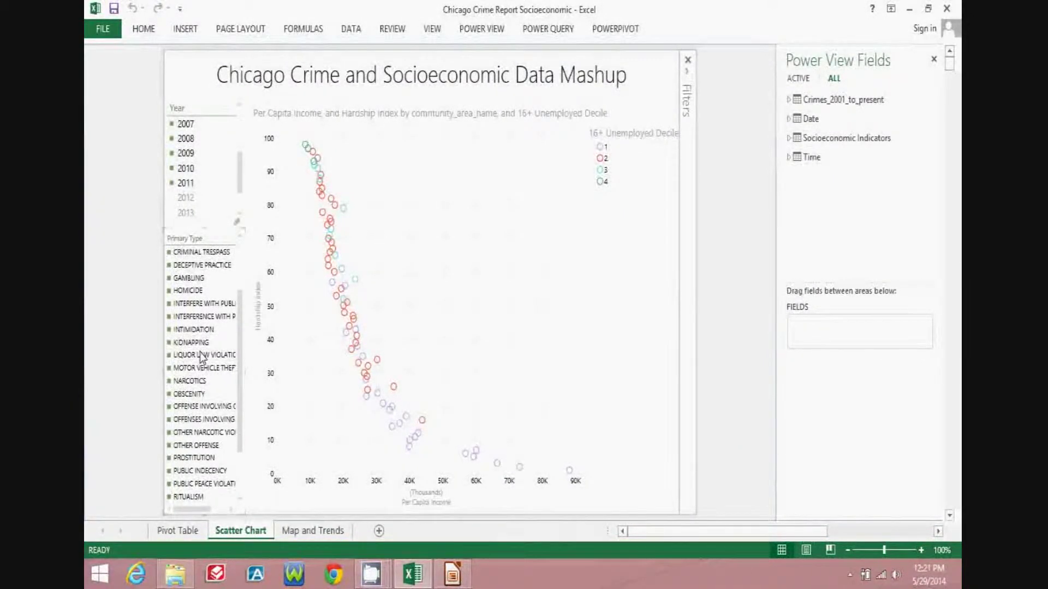
{"action": "left_click", "coordinate": [239, 169]}
{"action": "scroll", "coordinate": [238, 169], "scroll_direction": "up", "scroll_amount": 1}
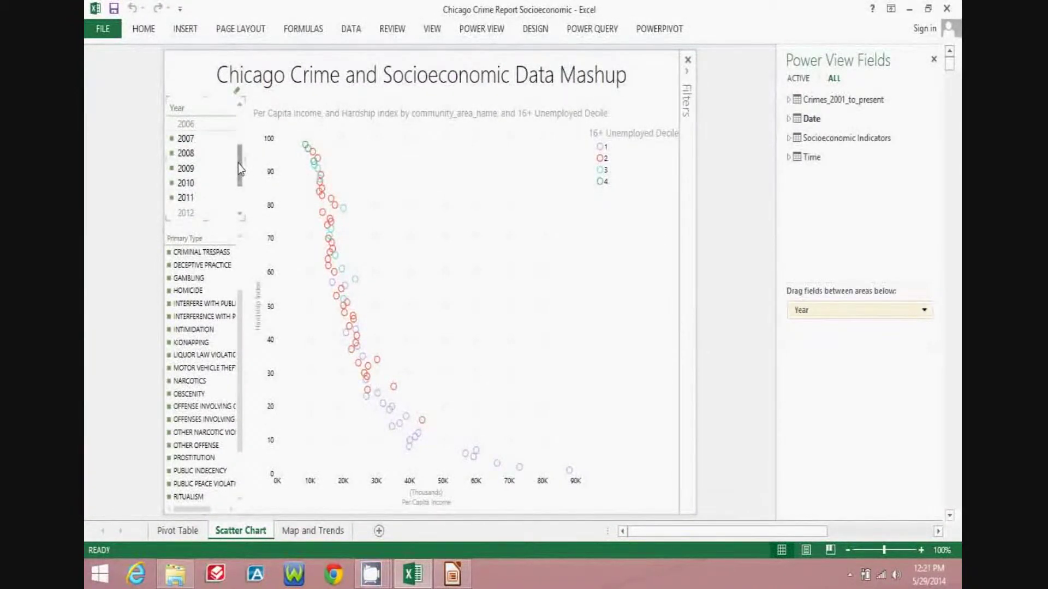
{"action": "left_click", "coordinate": [259, 136]}
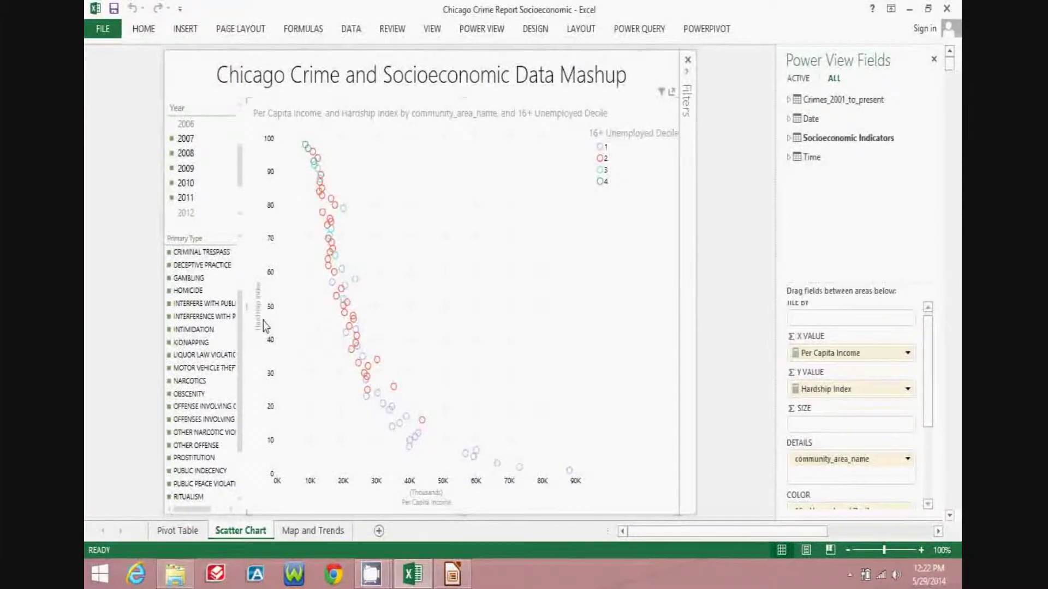
{"action": "mouse_move", "coordinate": [348, 336]}
{"action": "left_click", "coordinate": [603, 183]}
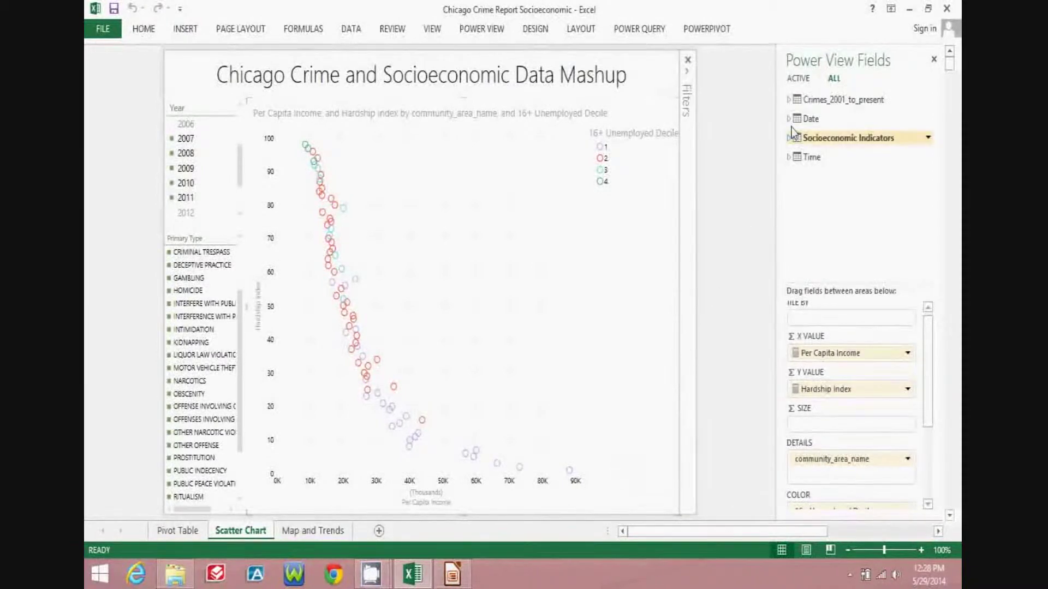
Expand Crimes_2001_to_present in Power View Fields and put Domestic % in the SIZE well.
{"action": "left_click", "coordinate": [789, 100]}
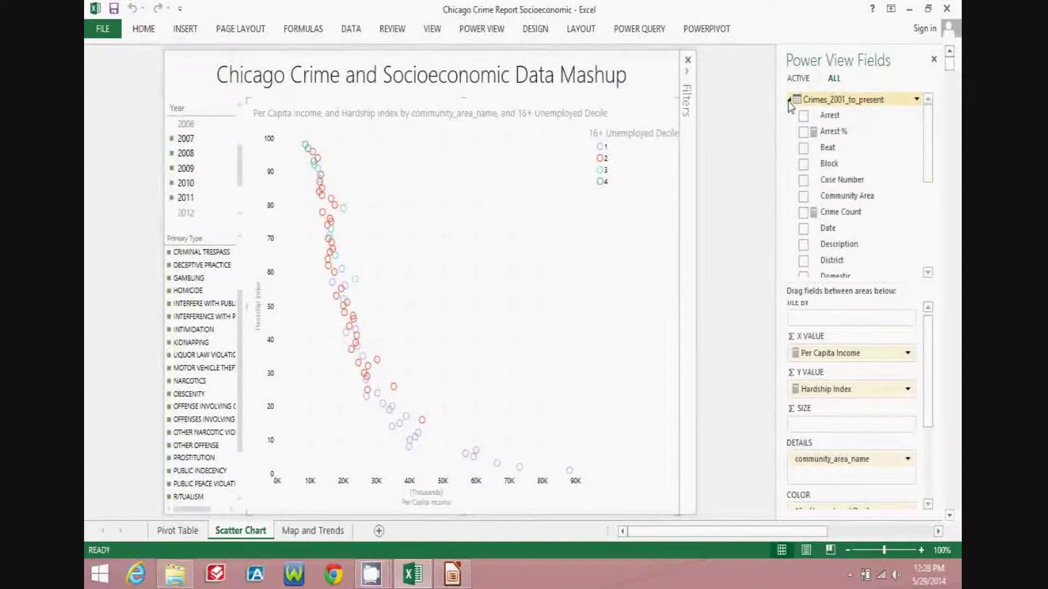
{"action": "left_click_drag", "start_coordinate": [928, 158], "coordinate": [929, 213]}
{"action": "left_click_drag", "start_coordinate": [847, 193], "coordinate": [812, 430]}
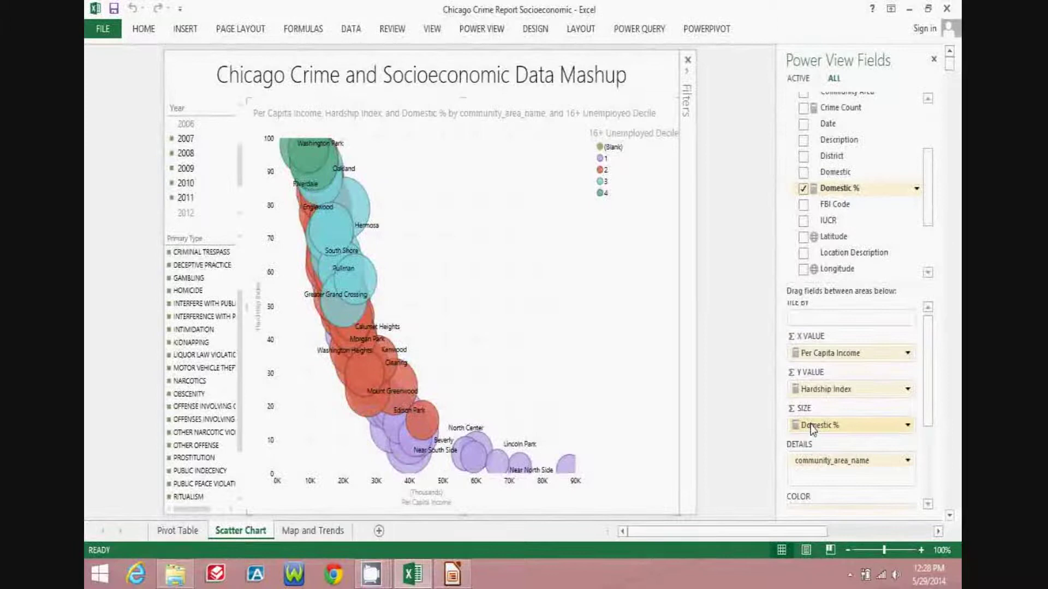
Replace Domestic % with Crime Count in SIZE and check the community bubbles' tooltips.
{"action": "mouse_move", "coordinate": [813, 429]}
{"action": "left_mouse_down"}
{"action": "mouse_move", "coordinate": [819, 158]}
{"action": "mouse_move", "coordinate": [832, 131]}
{"action": "mouse_move", "coordinate": [808, 425]}
{"action": "left_mouse_up"}
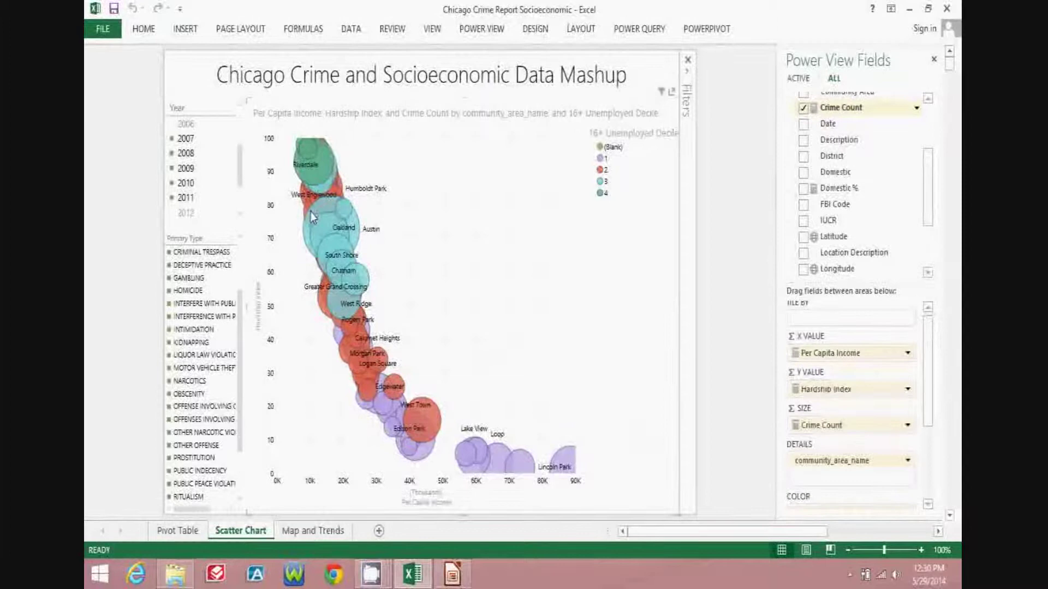
{"action": "mouse_move", "coordinate": [328, 286]}
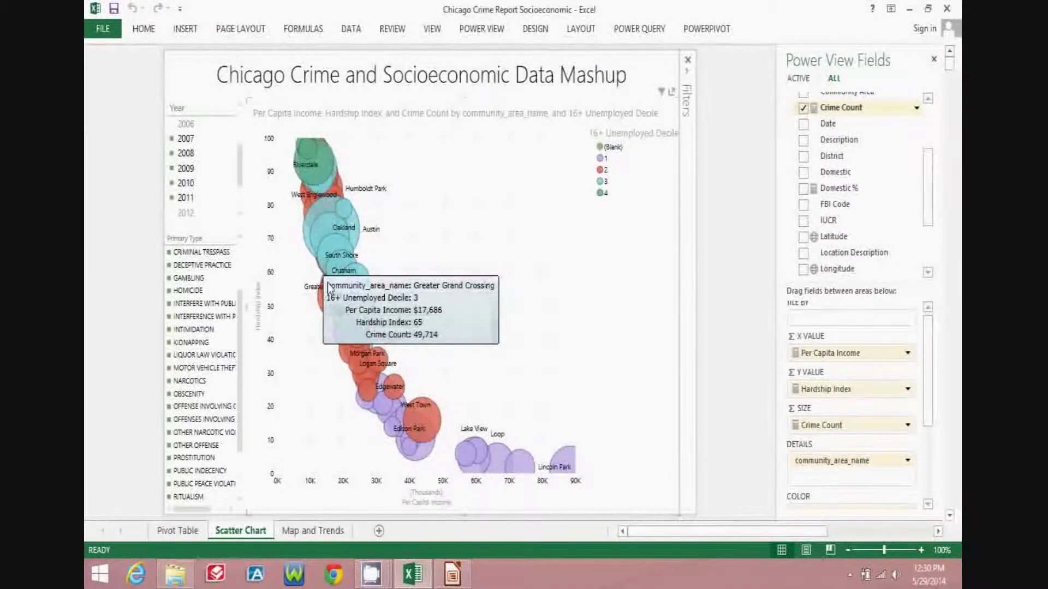
{"action": "mouse_move", "coordinate": [337, 318]}
{"action": "mouse_move", "coordinate": [375, 407]}
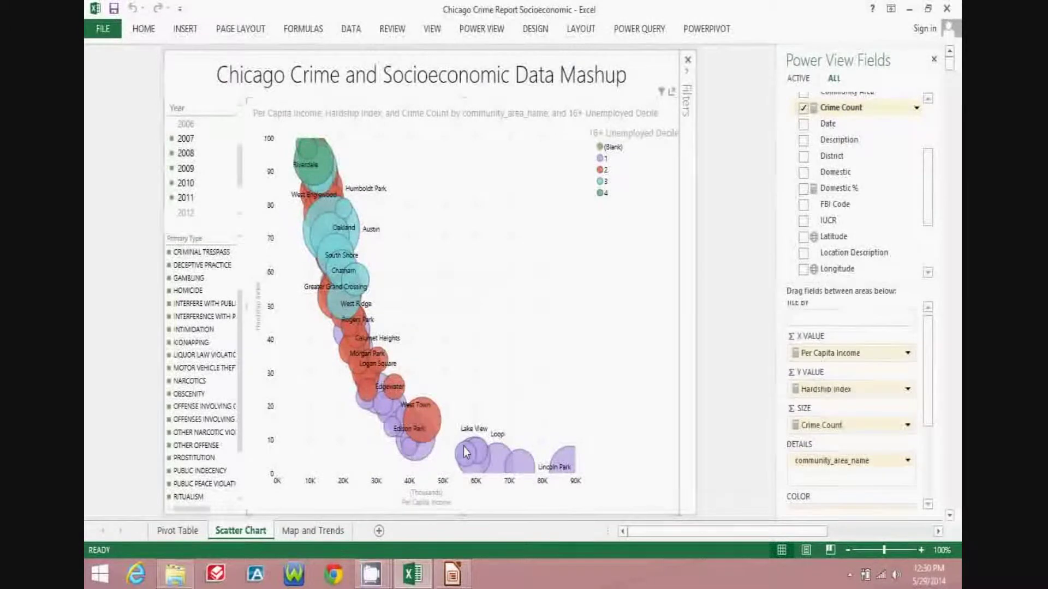
{"action": "mouse_move", "coordinate": [477, 457]}
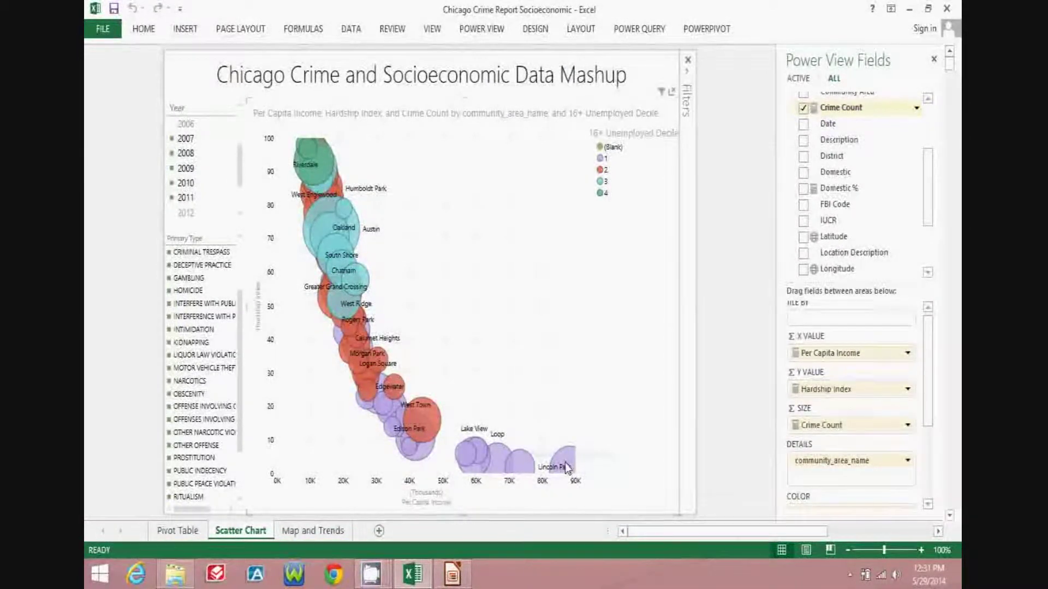
{"action": "mouse_move", "coordinate": [565, 466]}
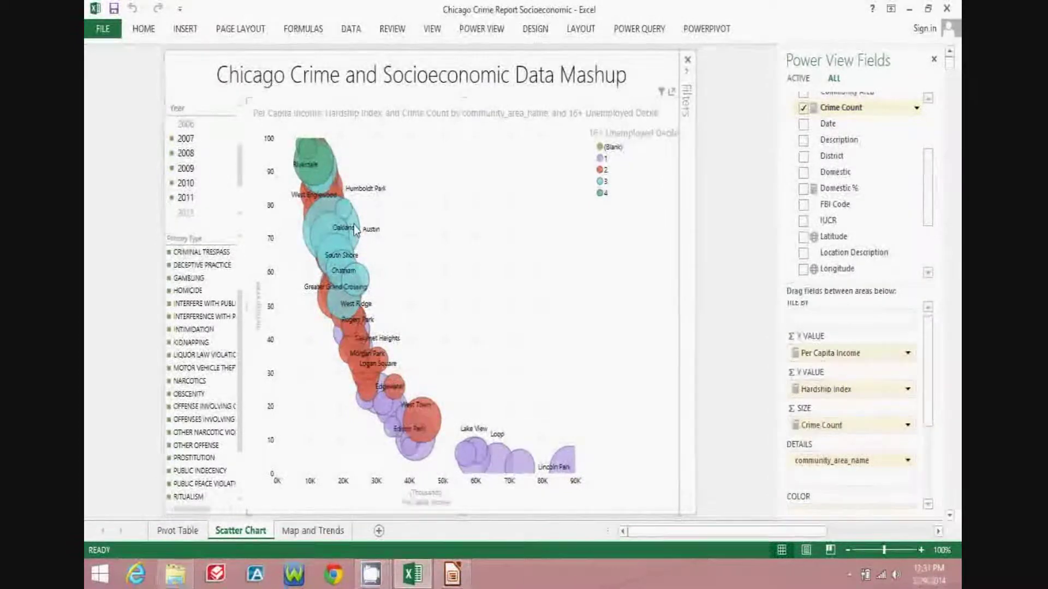
{"action": "mouse_move", "coordinate": [356, 226]}
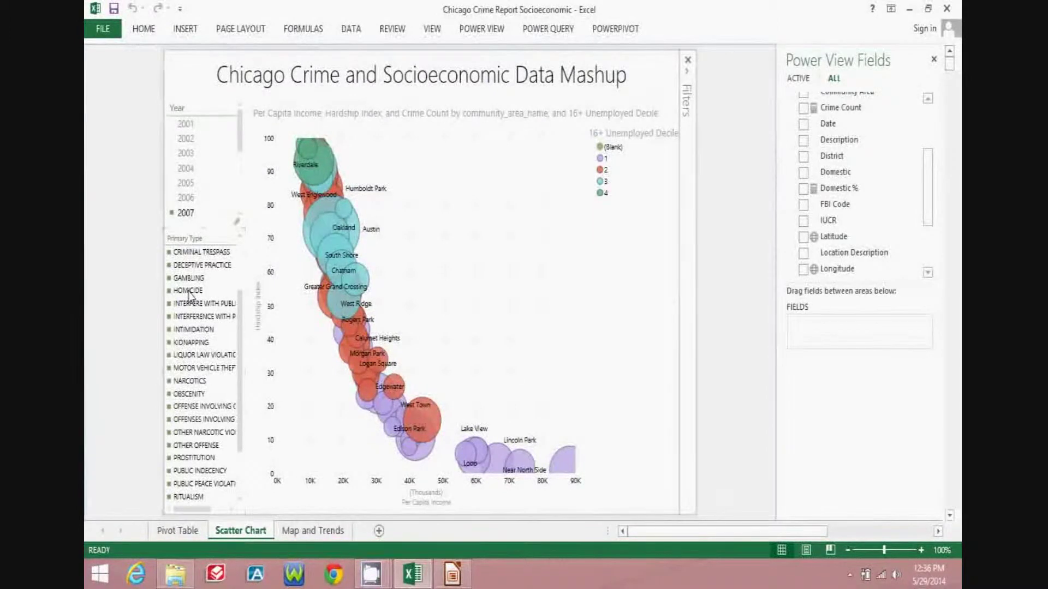
Choose HOMICIDE in the Primary Type slicer to limit the bubble chart.
{"action": "left_click", "coordinate": [189, 294]}
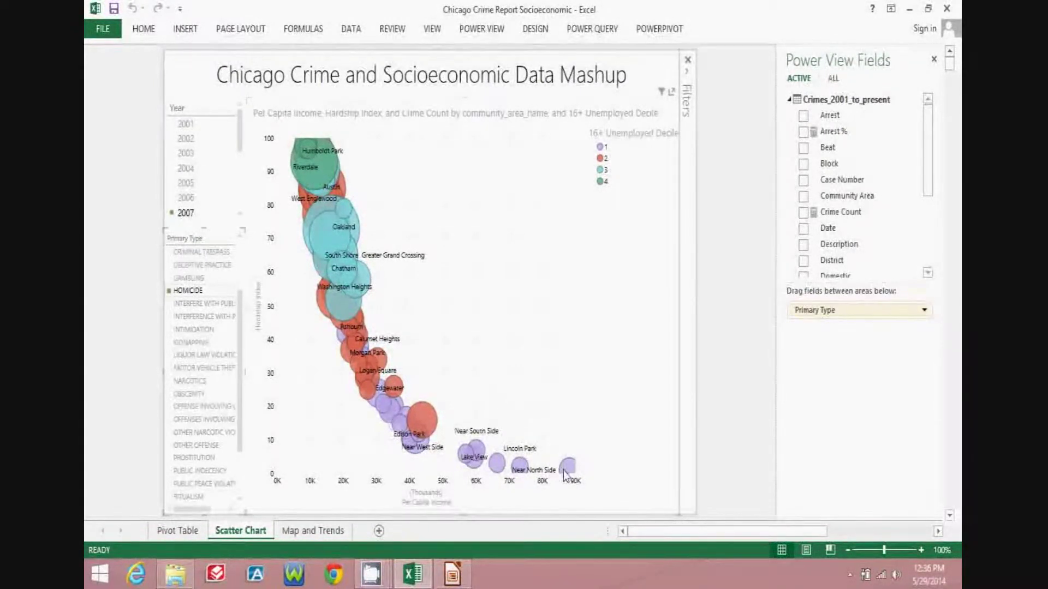
{"action": "mouse_move", "coordinate": [573, 476]}
Clear the homicide filter, remove Hardship Index, and put Arrest % in the X VALUE well.
{"action": "left_click", "coordinate": [238, 226]}
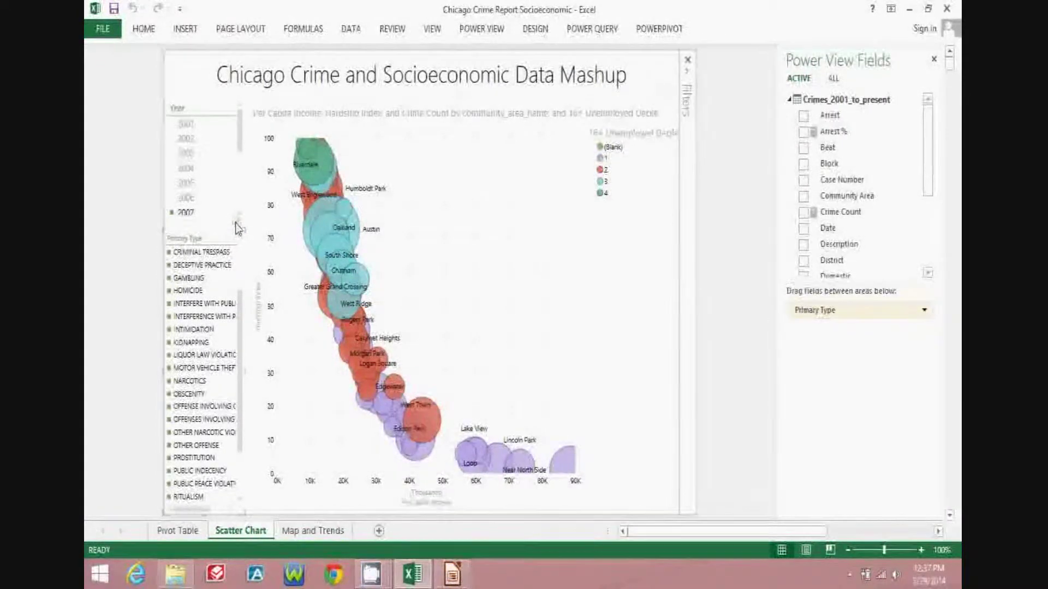
{"action": "left_click", "coordinate": [613, 322]}
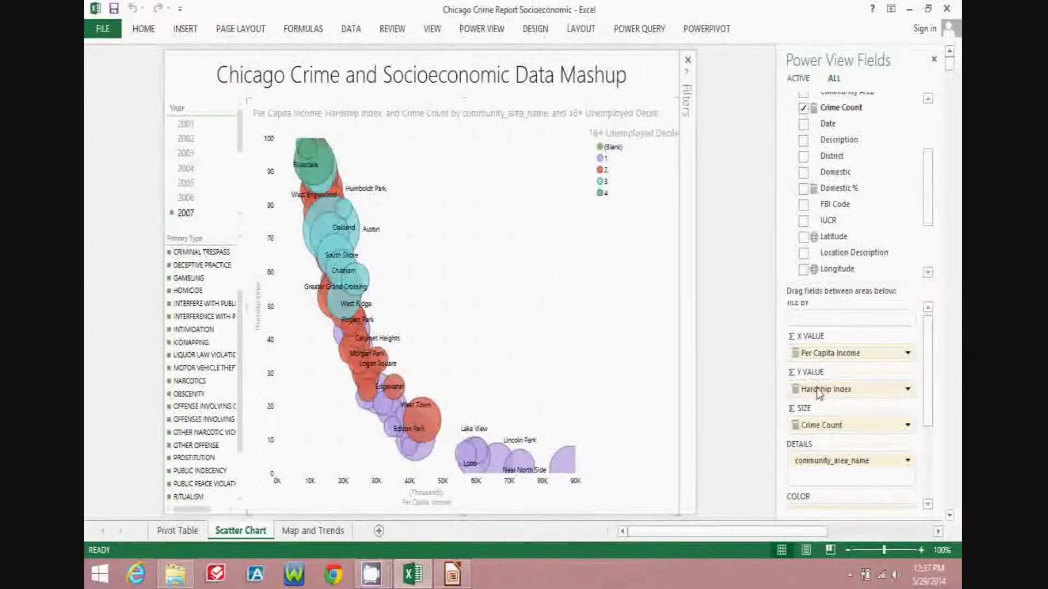
{"action": "mouse_move", "coordinate": [818, 389]}
{"action": "left_mouse_down"}
{"action": "mouse_move", "coordinate": [826, 208]}
{"action": "mouse_move", "coordinate": [829, 358]}
{"action": "mouse_move", "coordinate": [812, 393]}
{"action": "left_mouse_up"}
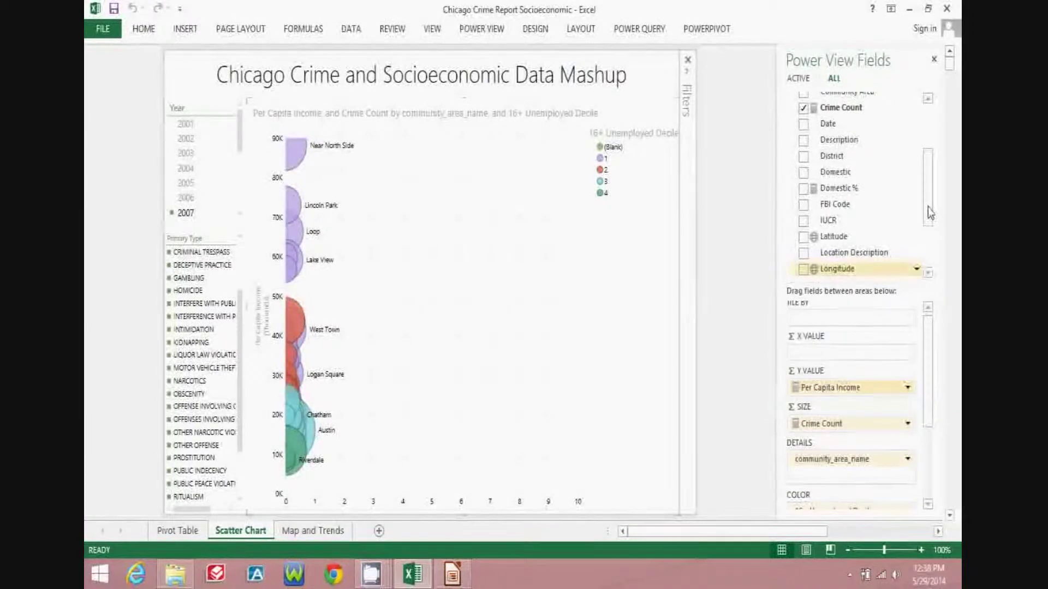
{"action": "left_click_drag", "start_coordinate": [930, 175], "coordinate": [929, 127]}
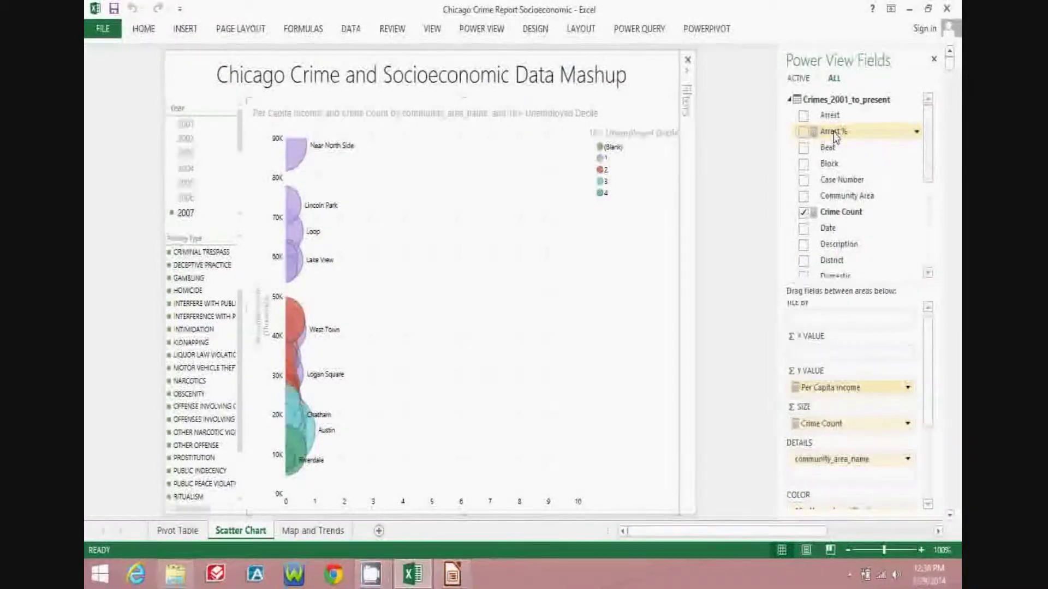
{"action": "left_click_drag", "start_coordinate": [833, 137], "coordinate": [811, 356]}
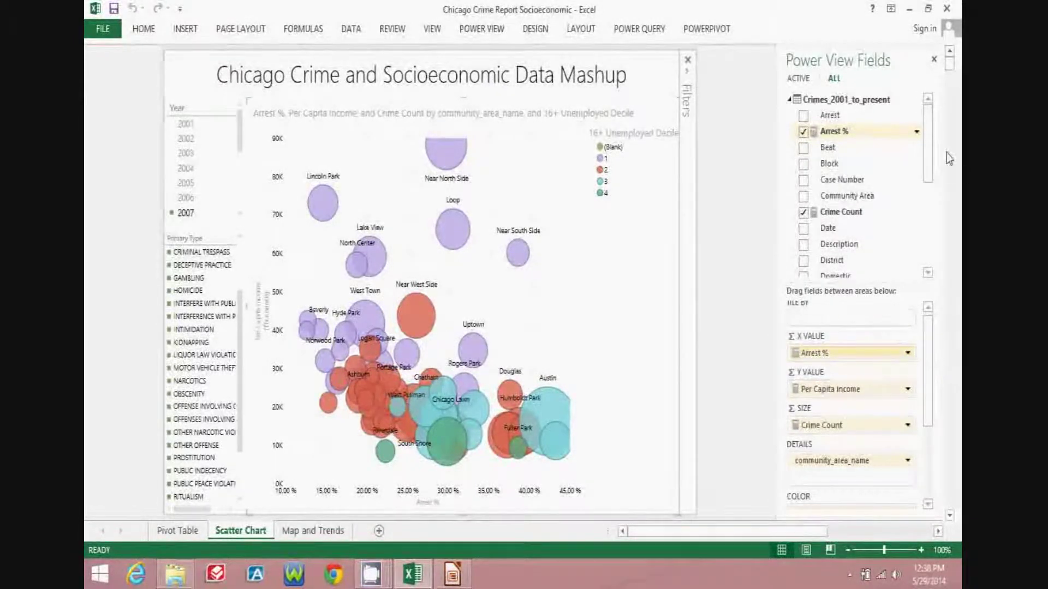
Expand Socioeconomic Indicators and swap Crime Count for Hardship Index in the SIZE well.
{"action": "left_click_drag", "start_coordinate": [928, 134], "coordinate": [926, 266]}
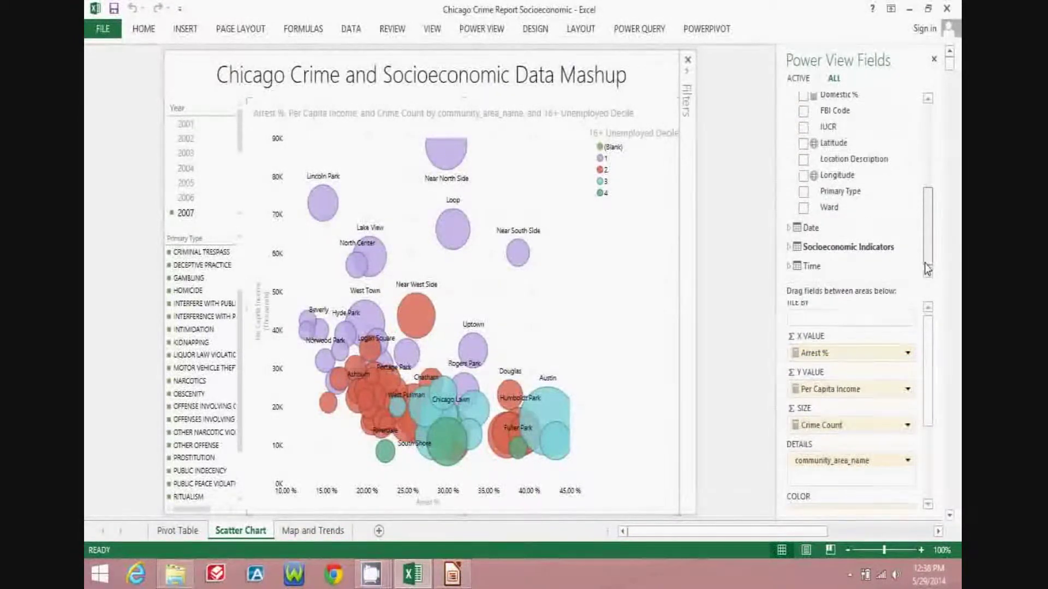
{"action": "left_click", "coordinate": [792, 248]}
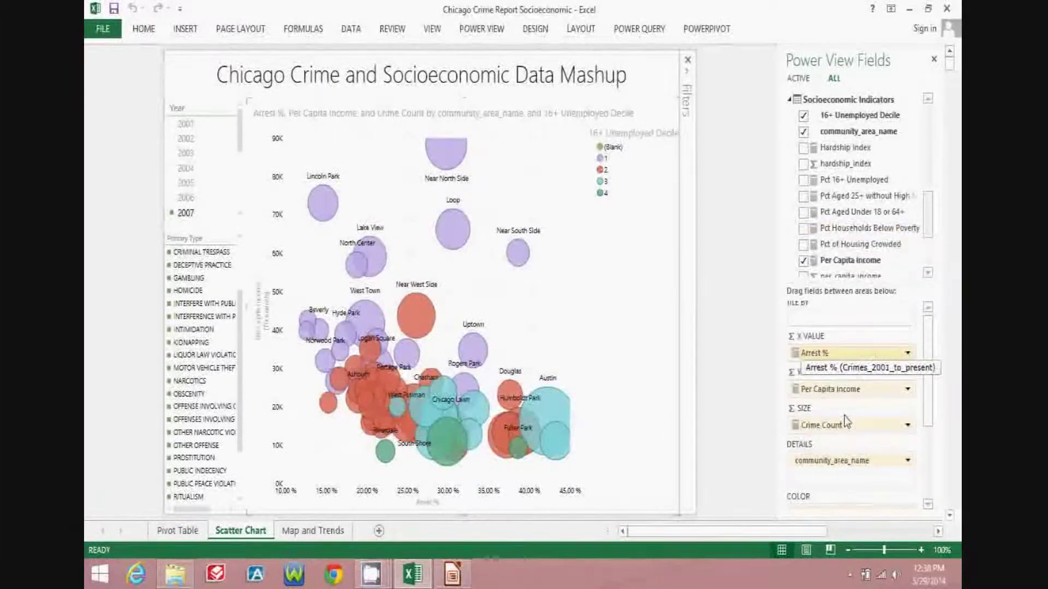
{"action": "left_click_drag", "start_coordinate": [822, 425], "coordinate": [844, 208]}
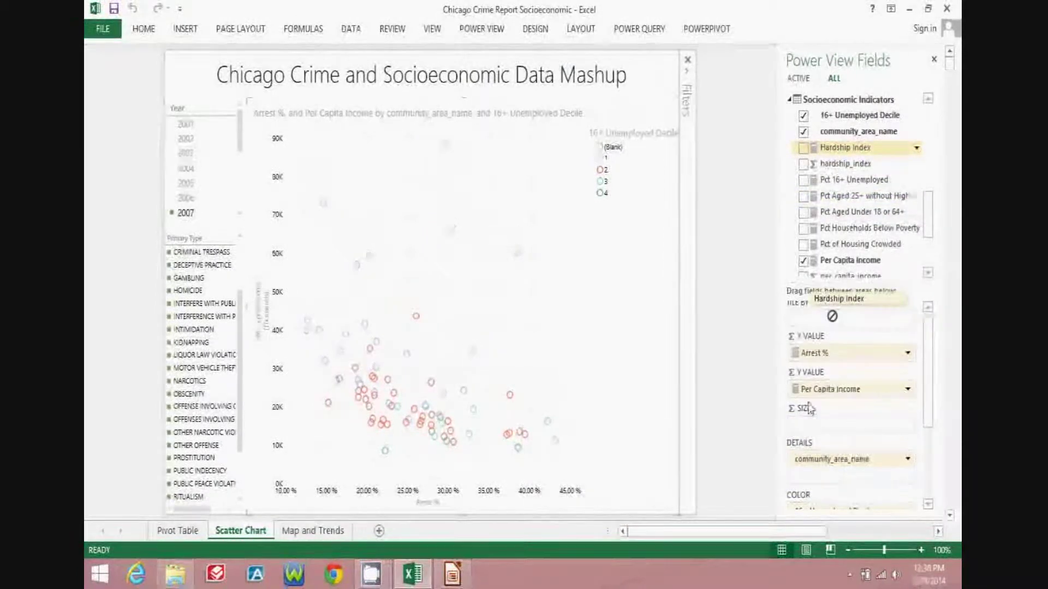
{"action": "left_click_drag", "start_coordinate": [808, 427], "coordinate": [809, 427]}
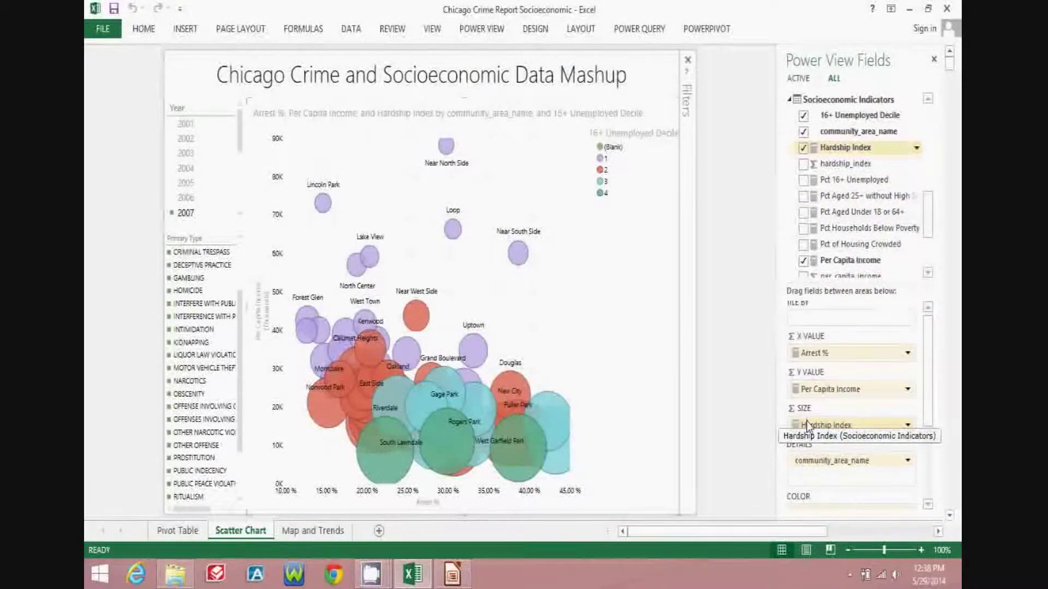
{"action": "left_click", "coordinate": [186, 239]}
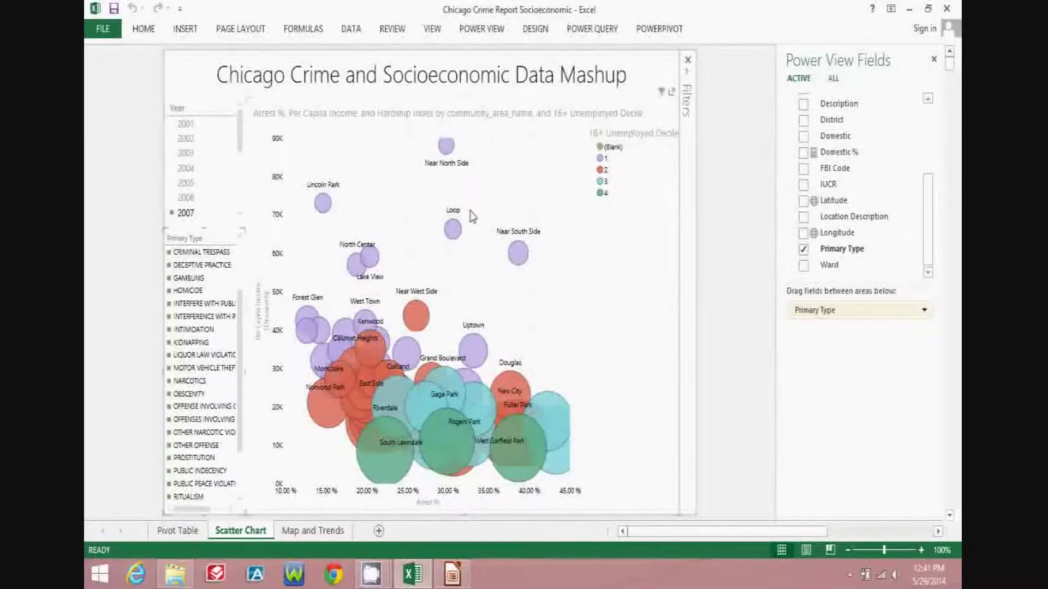
Select HOMICIDE, then ROBBERY, and Ctrl-add HOMICIDE so both crime types show.
{"action": "mouse_move", "coordinate": [459, 232]}
{"action": "mouse_move", "coordinate": [324, 211]}
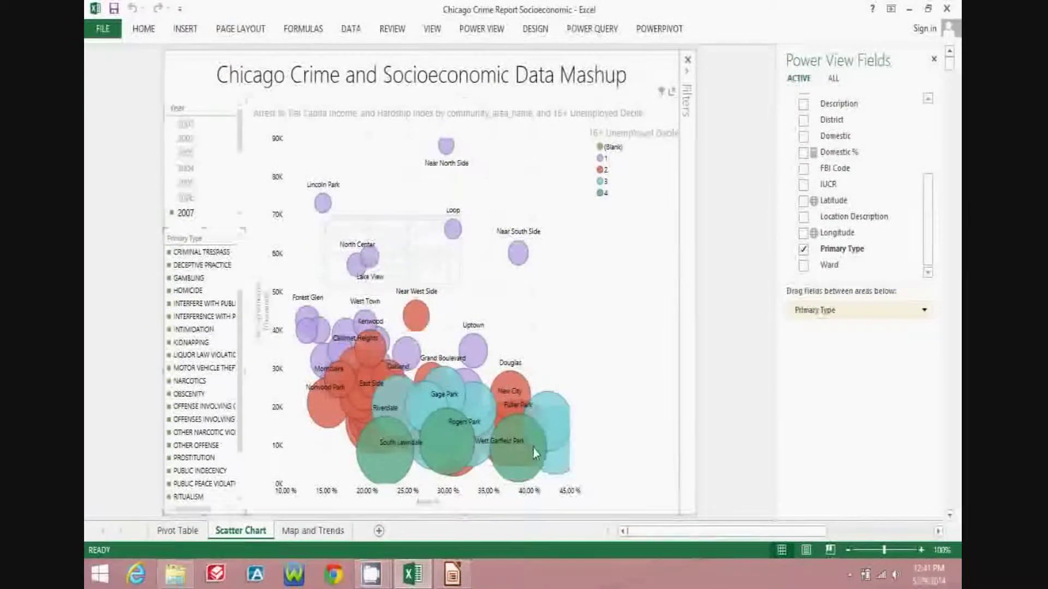
{"action": "mouse_move", "coordinate": [535, 451]}
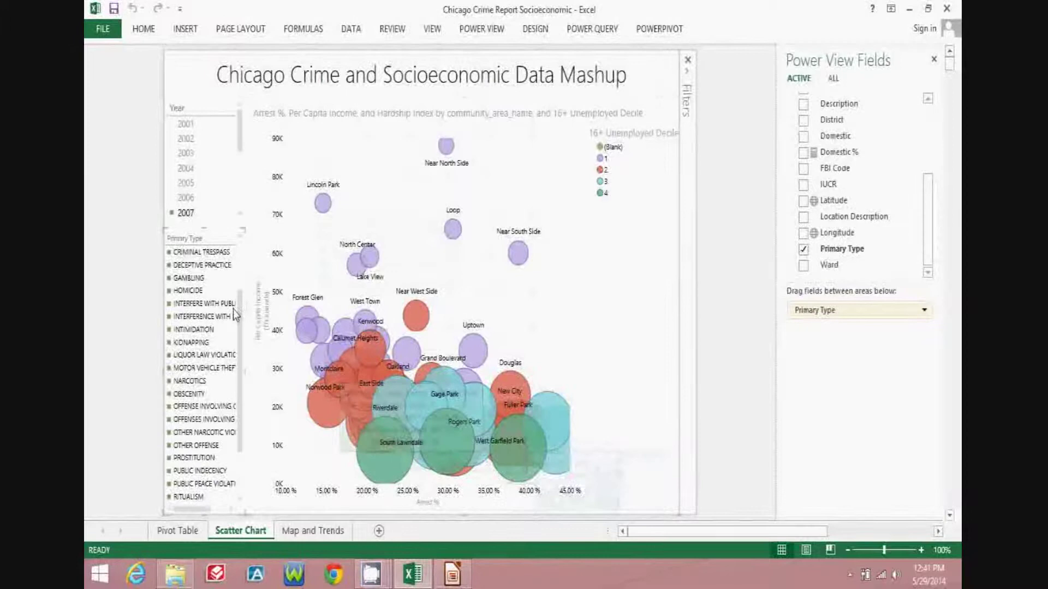
{"action": "left_click", "coordinate": [188, 290]}
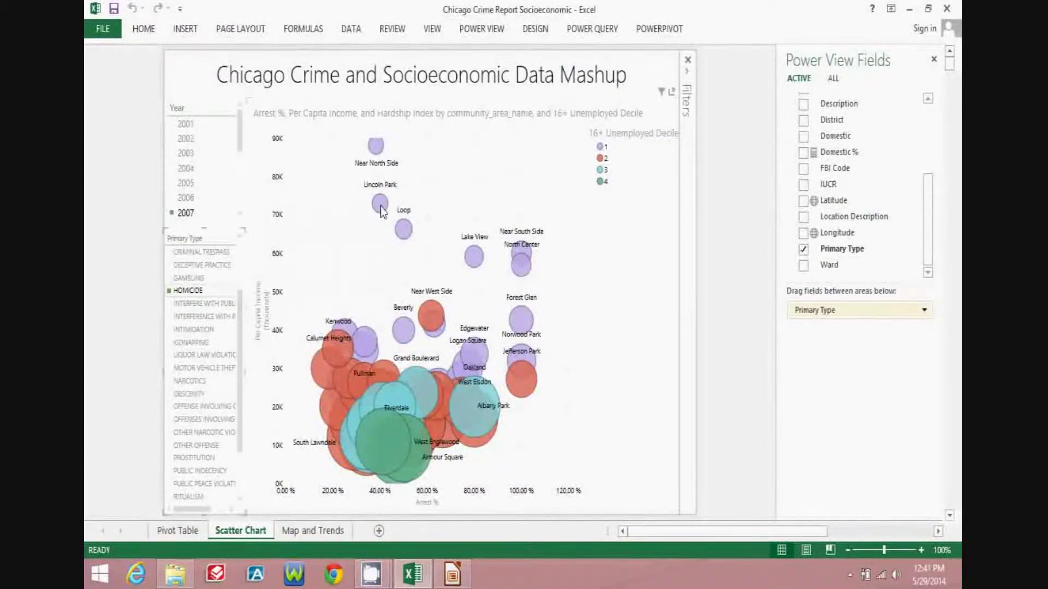
{"action": "mouse_move", "coordinate": [382, 209]}
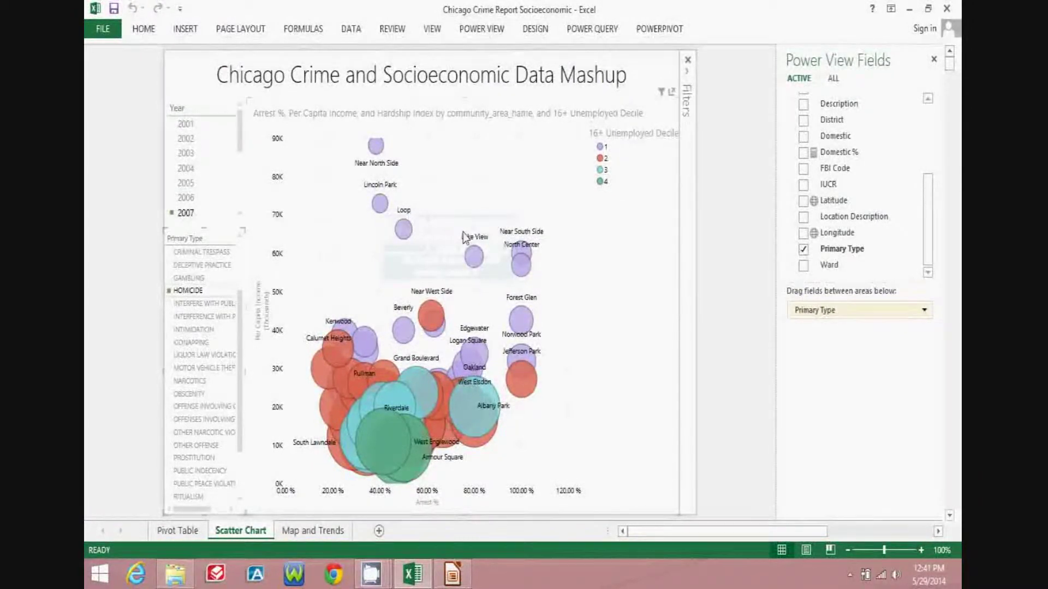
{"action": "scroll", "coordinate": [239, 350], "scroll_direction": "down", "scroll_amount": 2}
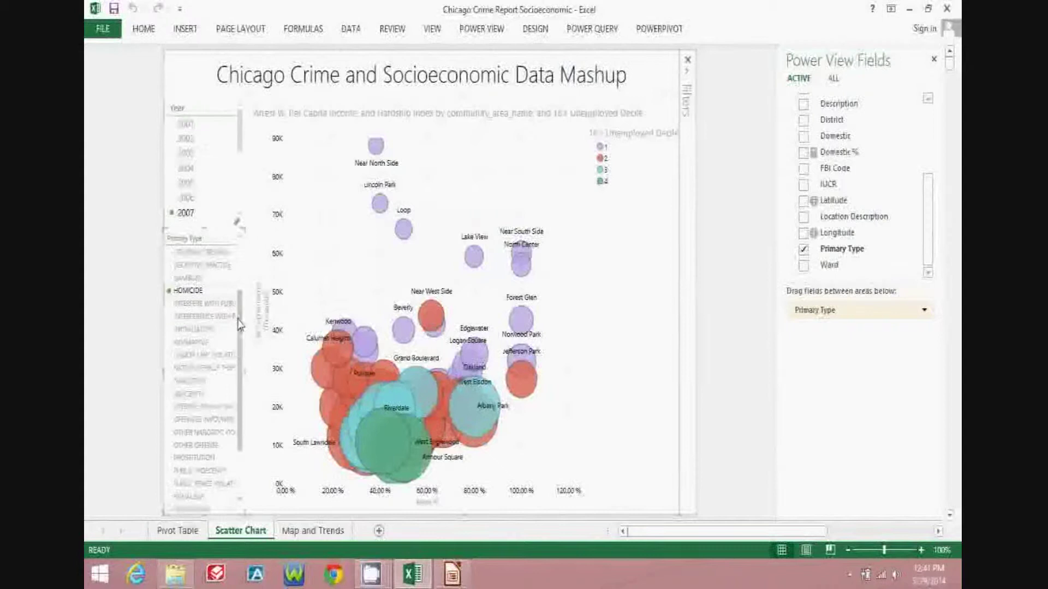
{"action": "left_click", "coordinate": [198, 446]}
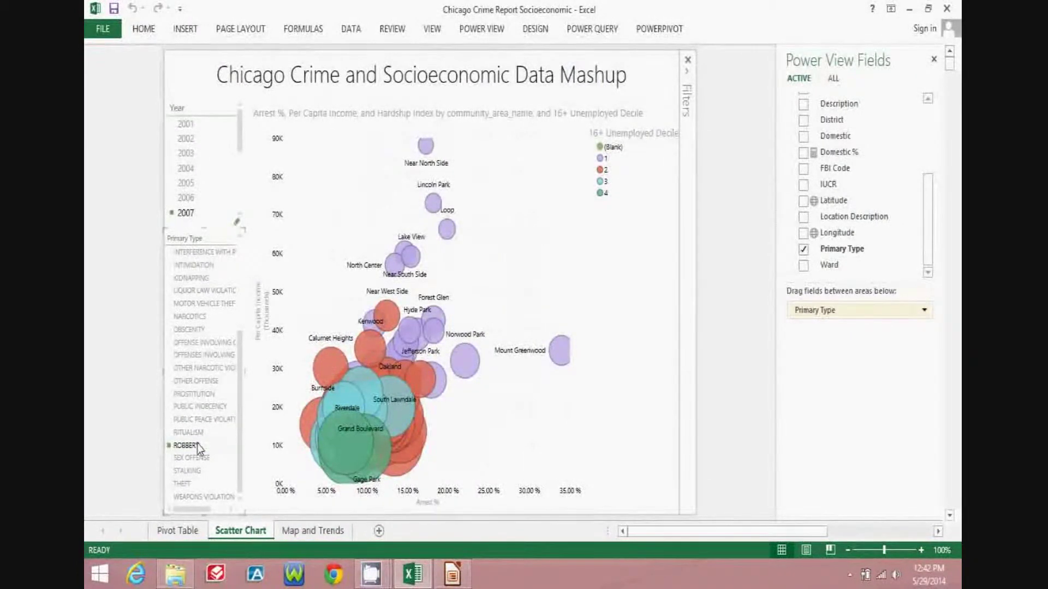
{"action": "scroll", "coordinate": [197, 382], "scroll_direction": "up", "scroll_amount": 2}
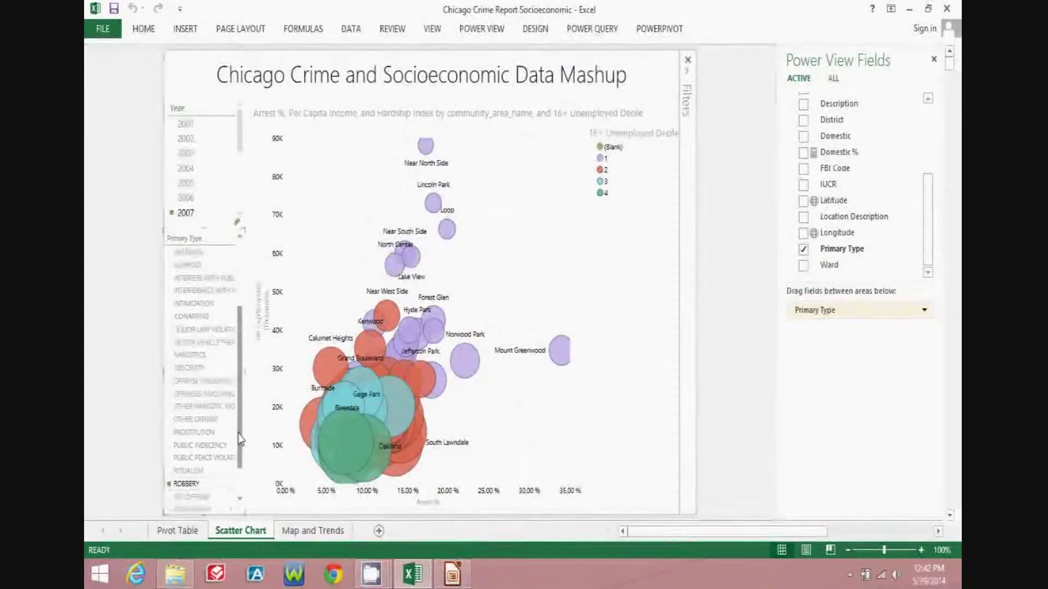
{"action": "left_click", "coordinate": [189, 268], "text": "ctrl"}
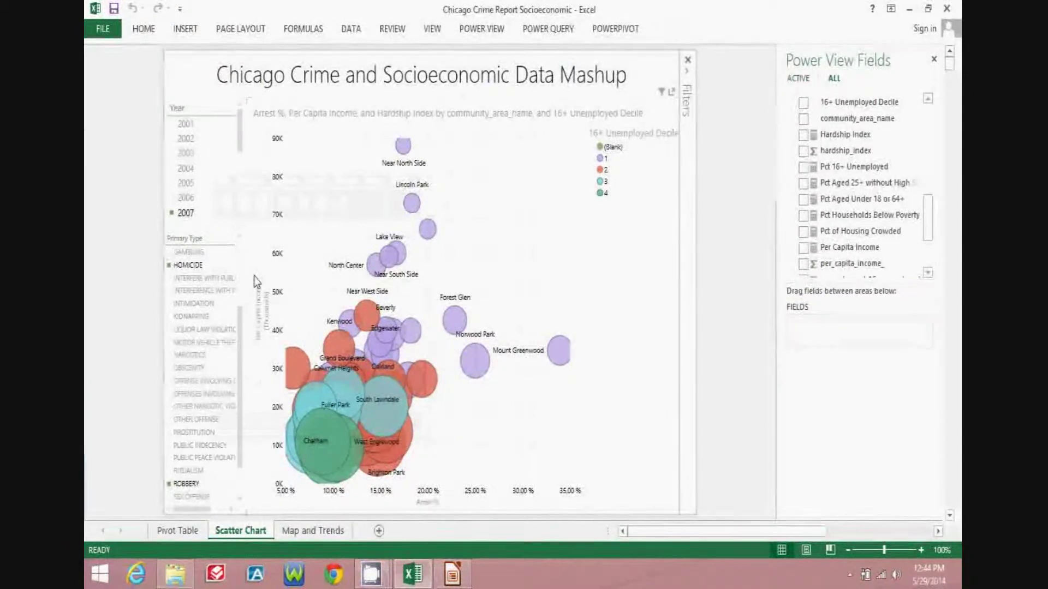
Clear the crime type filter and replace Per Capita Income with Crime Count in Y VALUE.
{"action": "left_click", "coordinate": [236, 223]}
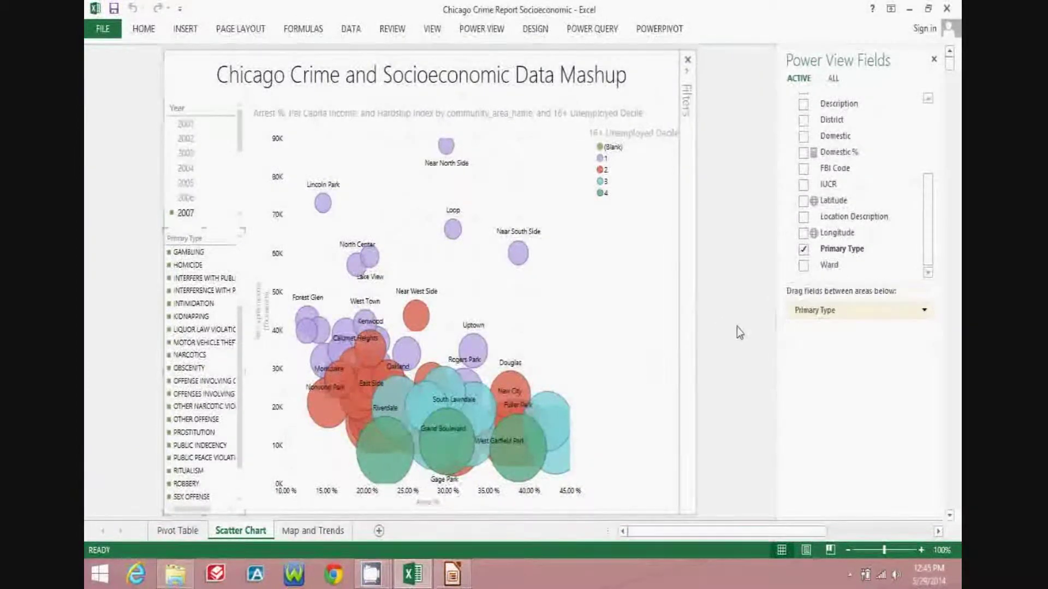
{"action": "left_click", "coordinate": [632, 355]}
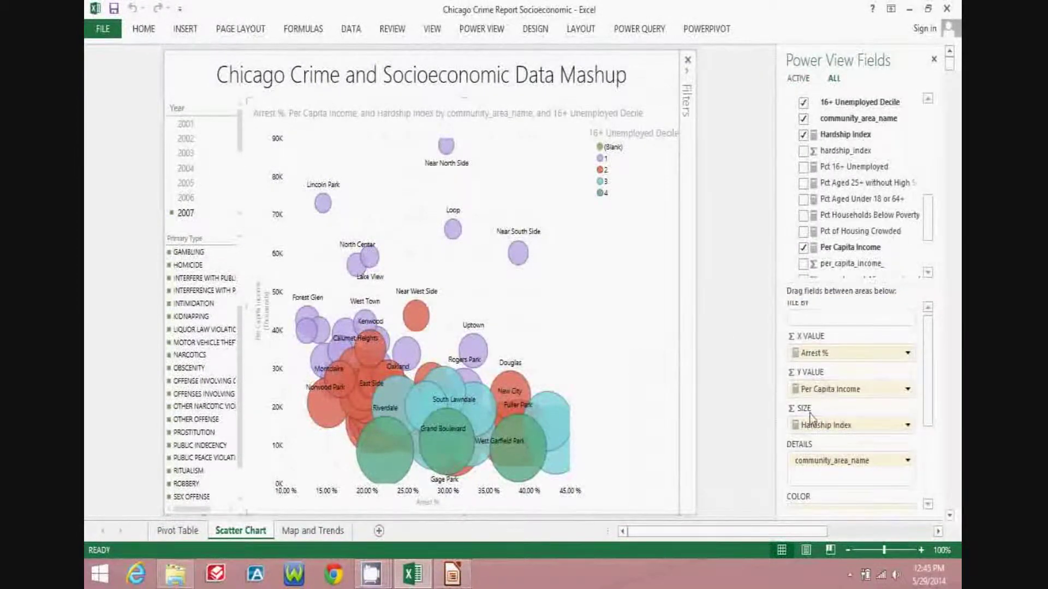
{"action": "left_click_drag", "start_coordinate": [823, 390], "coordinate": [840, 191]}
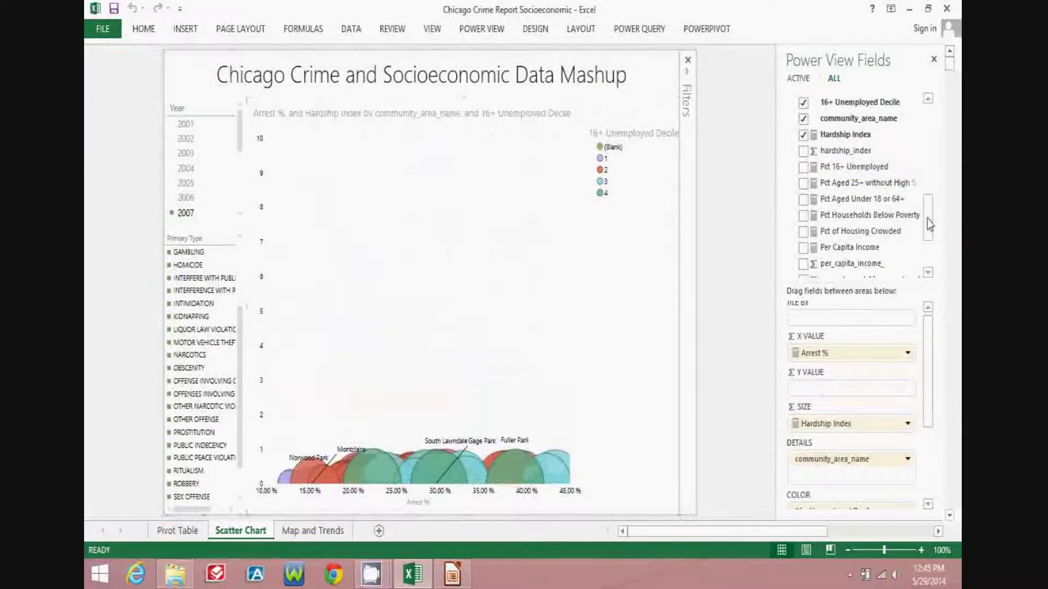
{"action": "left_click_drag", "start_coordinate": [928, 222], "coordinate": [927, 150]}
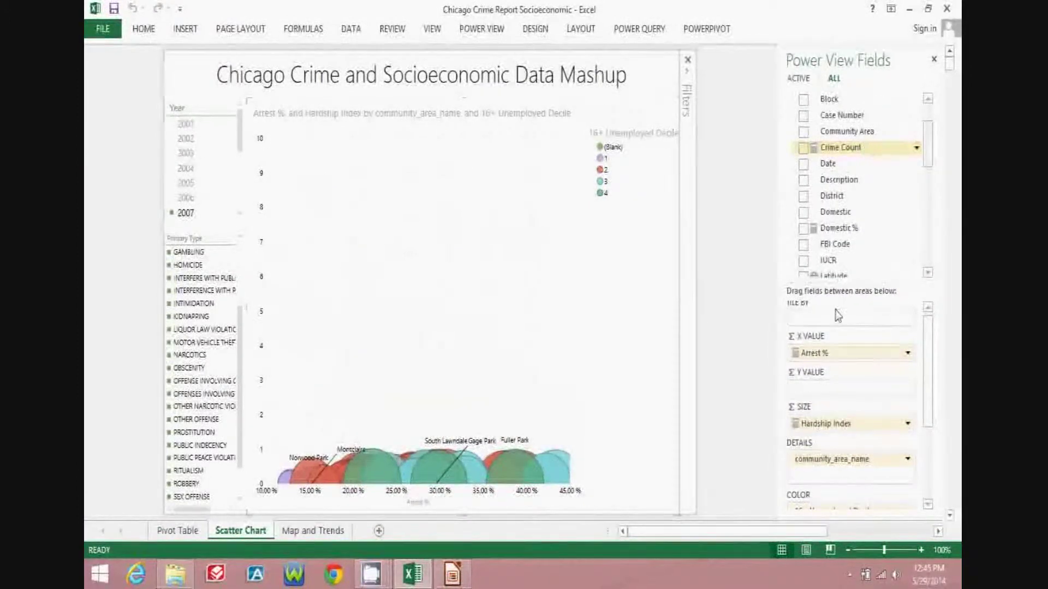
{"action": "left_click_drag", "start_coordinate": [838, 315], "coordinate": [817, 388]}
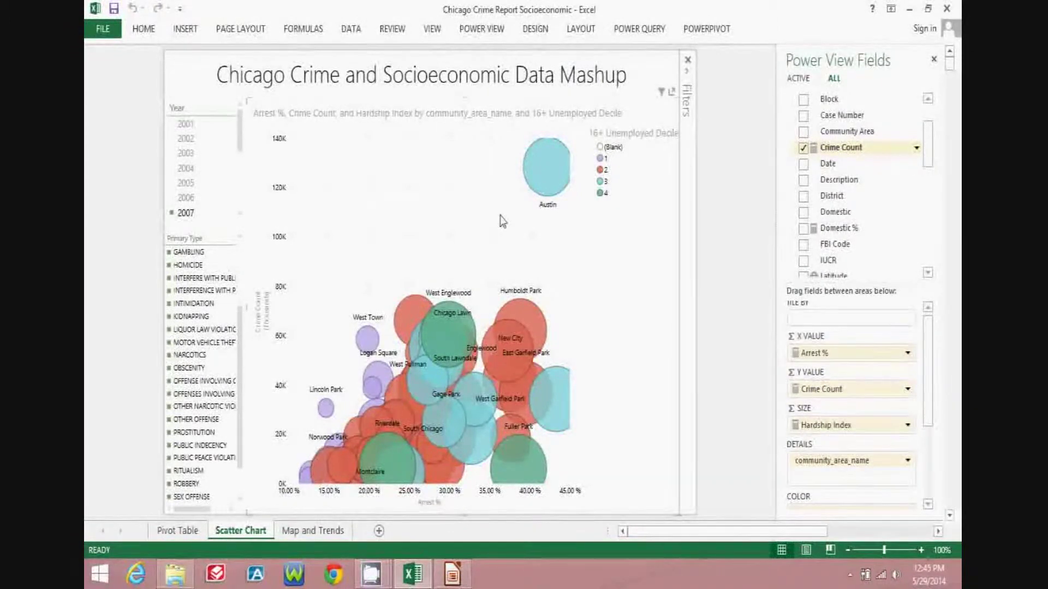
{"action": "mouse_move", "coordinate": [547, 173]}
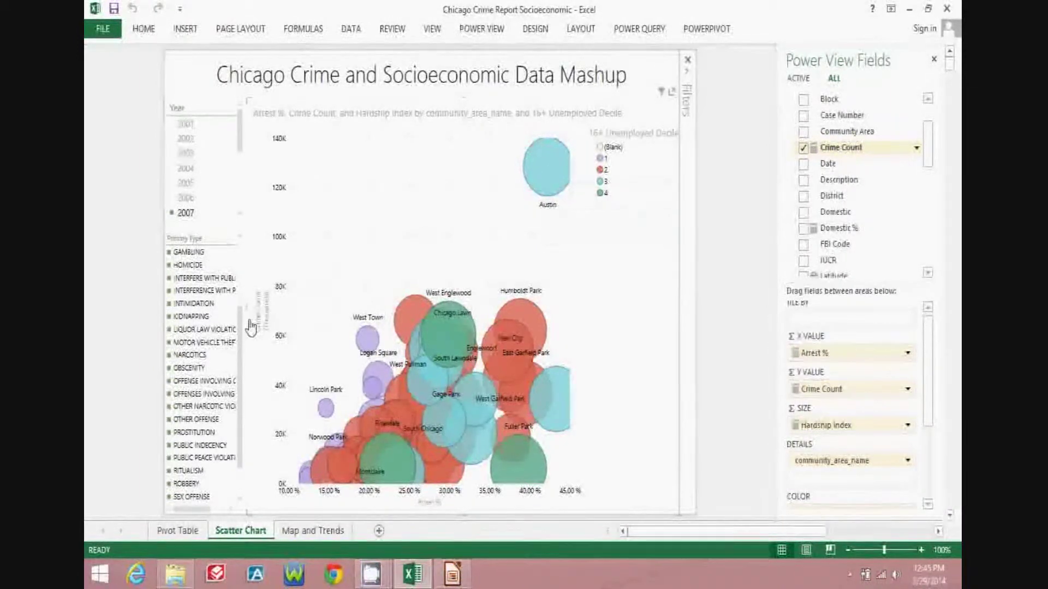
Scroll the Primary Type slicer, briefly pick ROBBERY, then settle on HOMICIDE alone.
{"action": "left_click_drag", "start_coordinate": [239, 349], "coordinate": [238, 368]}
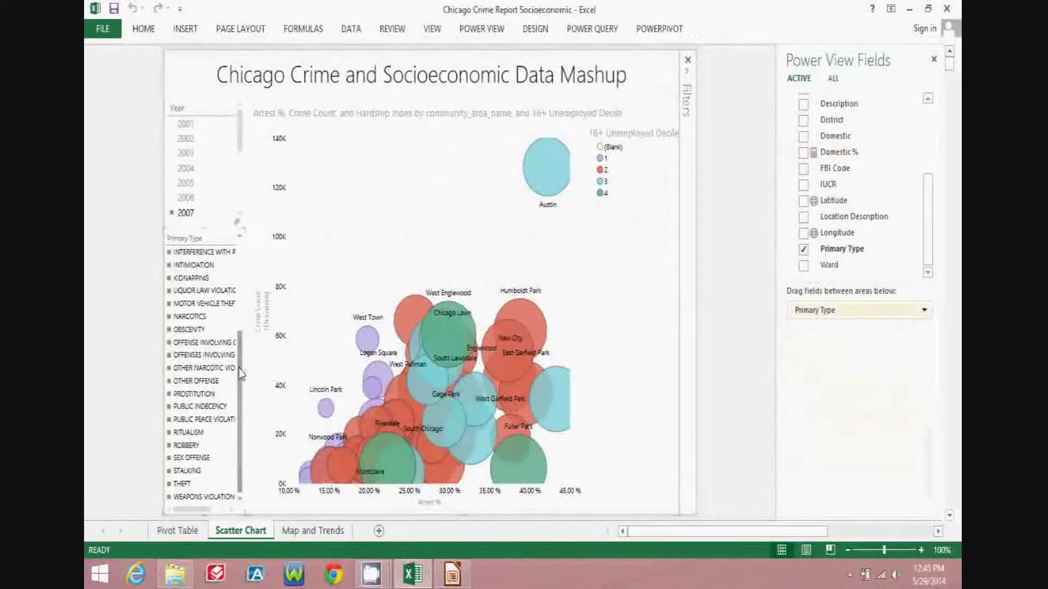
{"action": "left_click", "coordinate": [188, 446]}
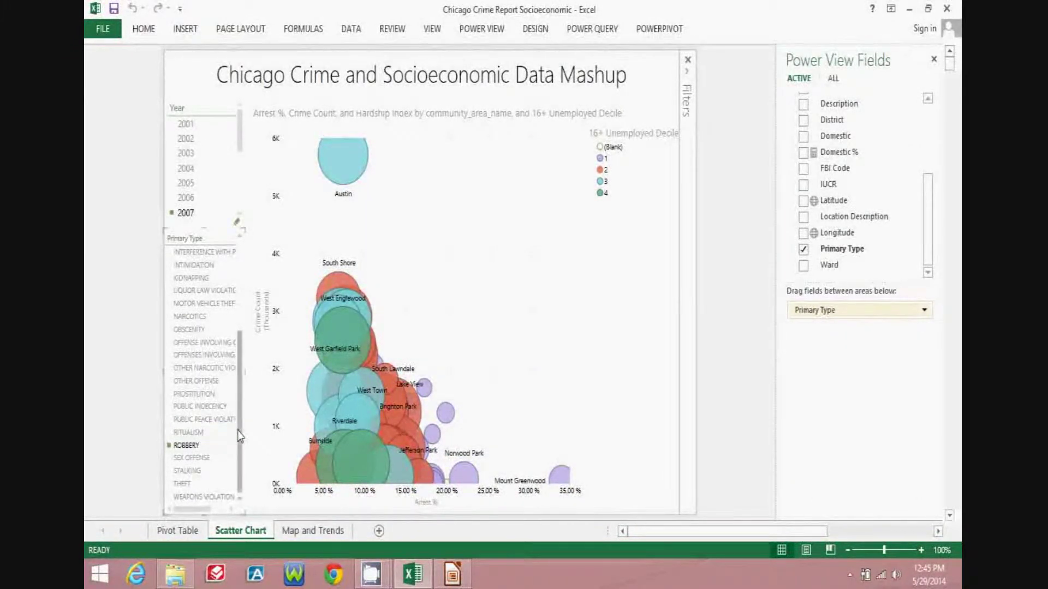
{"action": "scroll", "coordinate": [238, 420], "scroll_direction": "up", "scroll_amount": 1}
{"action": "left_click_drag", "start_coordinate": [240, 417], "coordinate": [239, 377]}
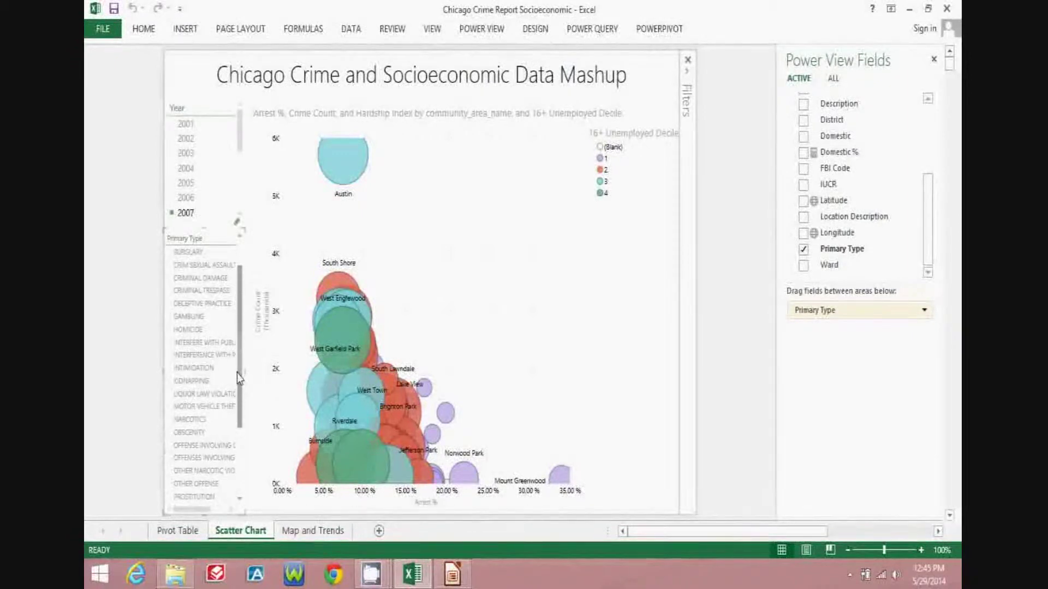
{"action": "left_click", "coordinate": [199, 331]}
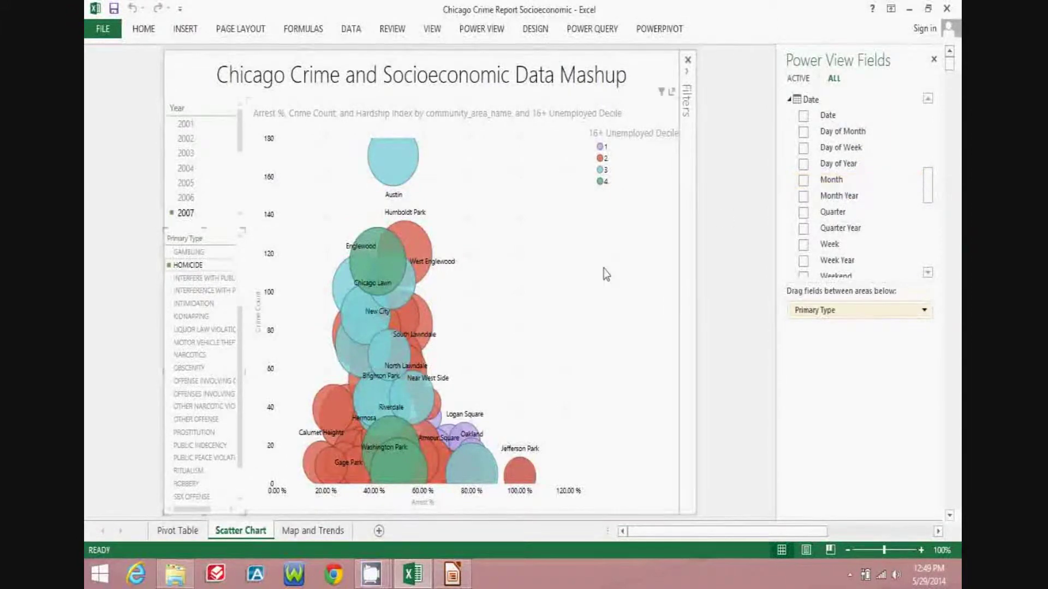
{"action": "left_click", "coordinate": [610, 276]}
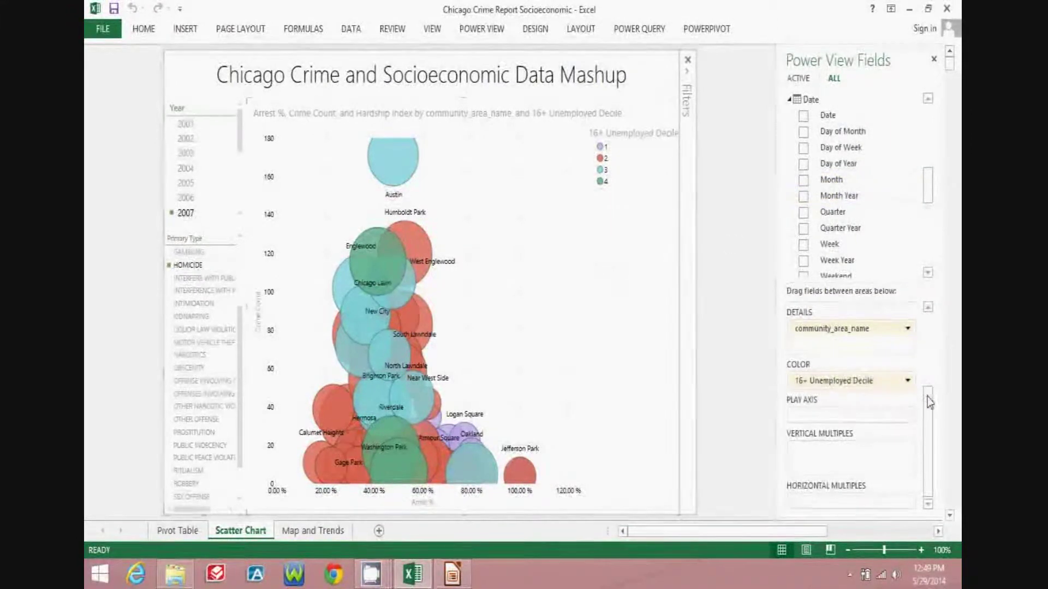
{"action": "left_click_drag", "start_coordinate": [831, 179], "coordinate": [800, 416]}
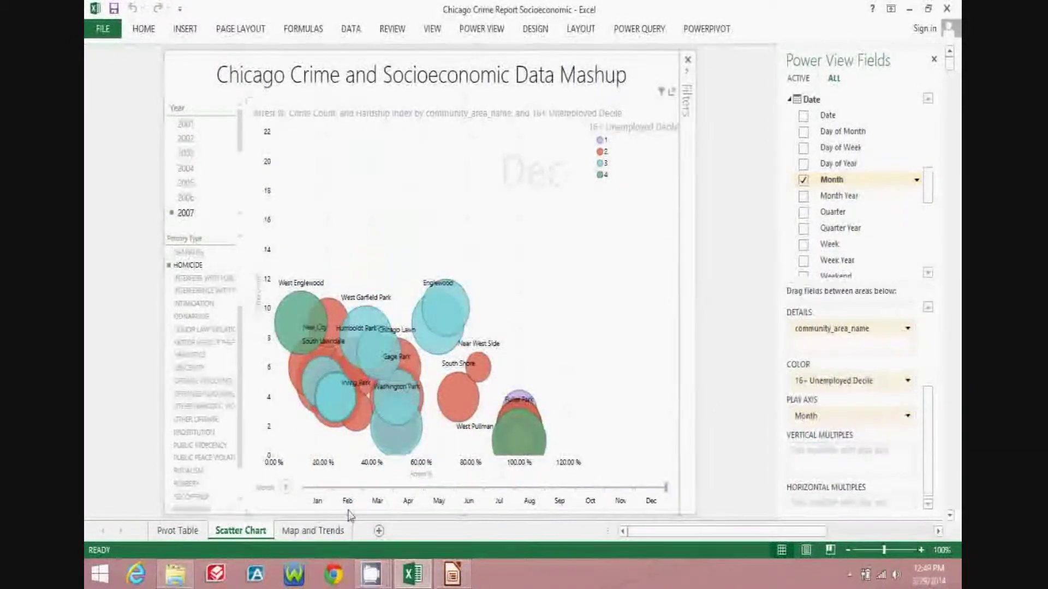
{"action": "left_click", "coordinate": [318, 501]}
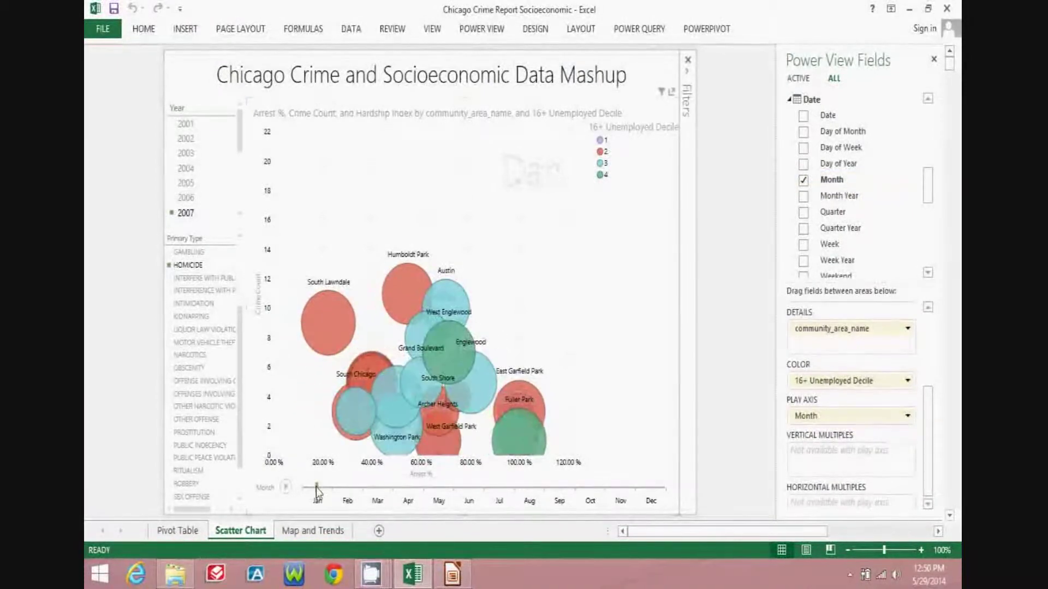
{"action": "left_click_drag", "start_coordinate": [317, 486], "coordinate": [469, 494]}
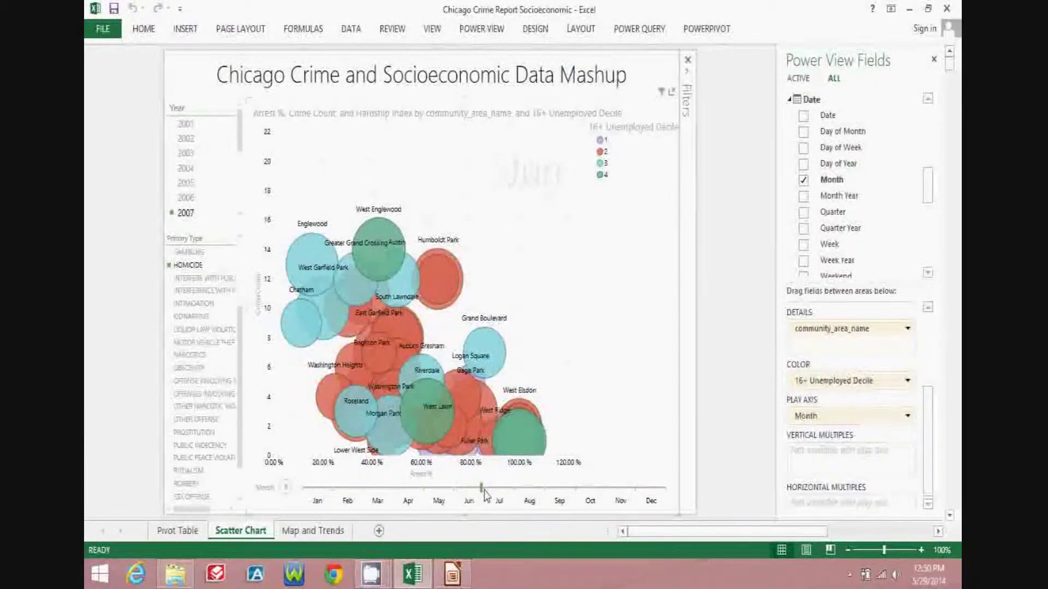
{"action": "left_click_drag", "start_coordinate": [468, 494], "coordinate": [650, 491]}
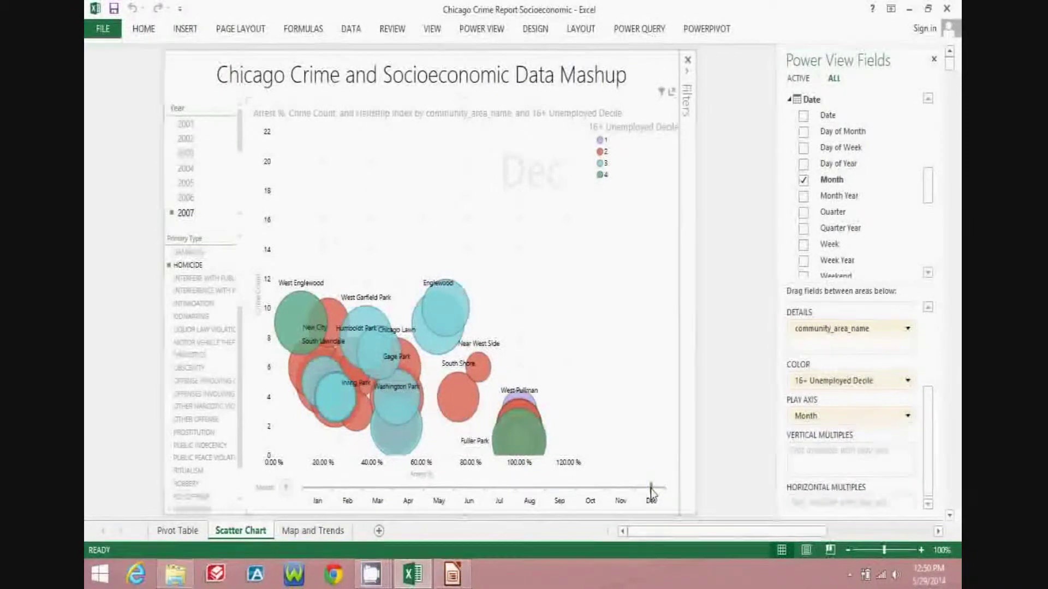
{"action": "left_click_drag", "start_coordinate": [815, 214], "coordinate": [815, 184]}
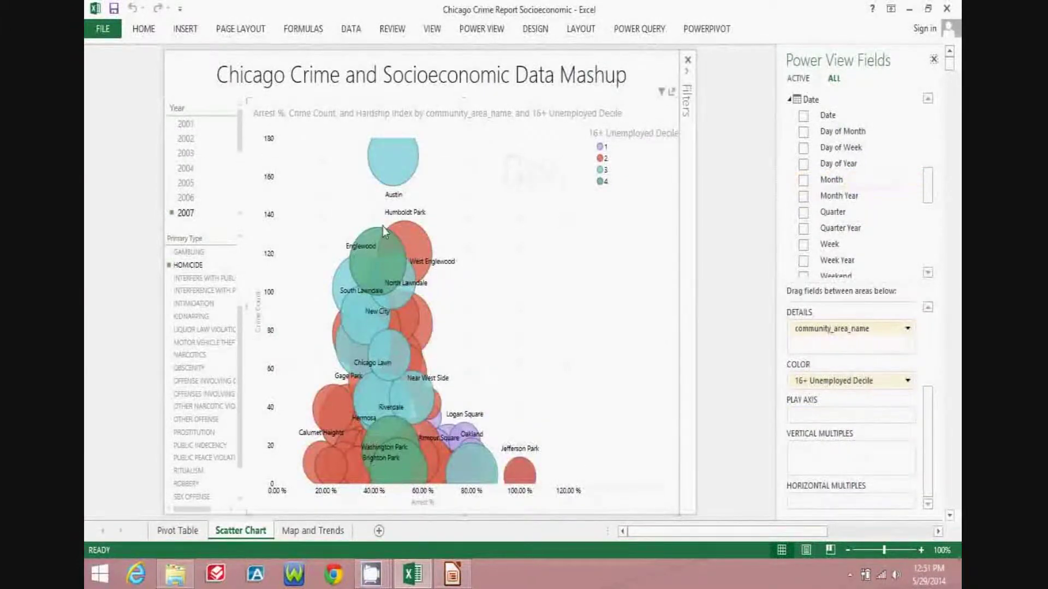
Filter the 2007 bubble chart's Primary Type to CRIMINAL TRESPASS, then switch it to ARSON.
{"action": "left_click", "coordinate": [241, 327]}
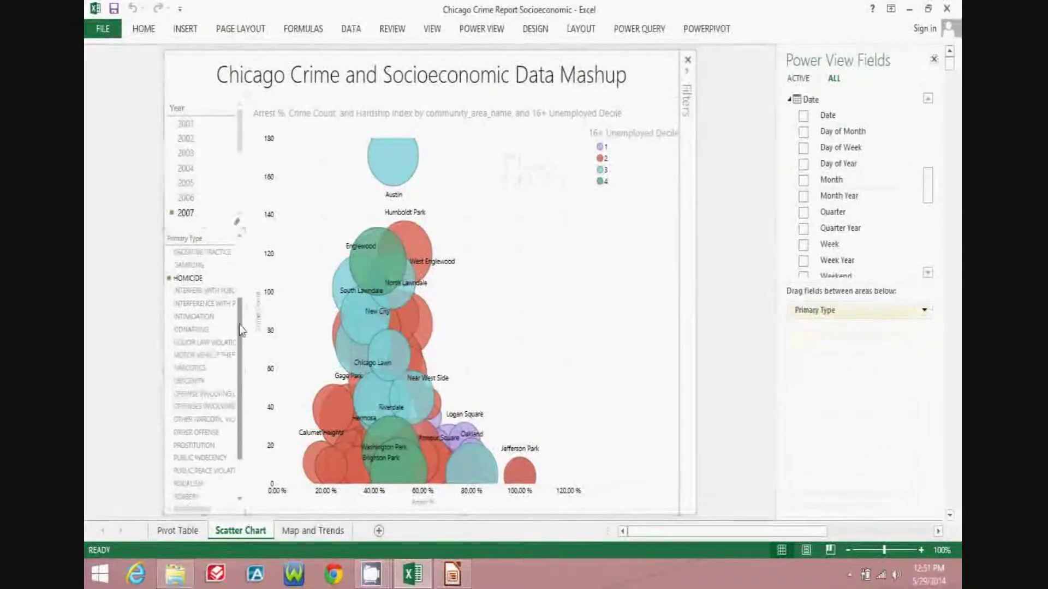
{"action": "scroll", "coordinate": [242, 327], "scroll_direction": "up", "scroll_amount": 1}
{"action": "scroll", "coordinate": [238, 311], "scroll_direction": "up", "scroll_amount": 2}
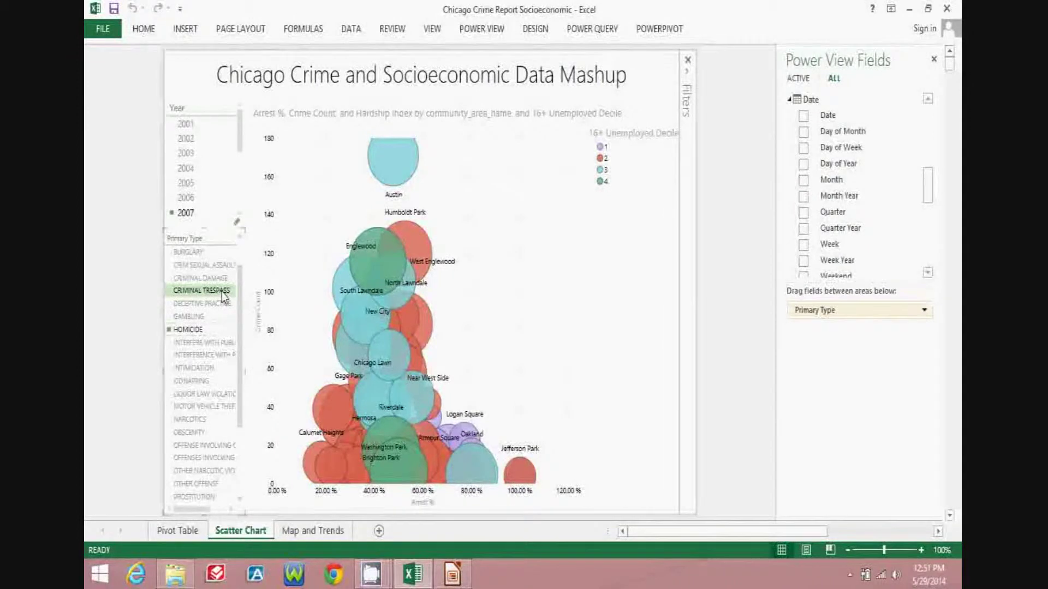
{"action": "left_click", "coordinate": [221, 291]}
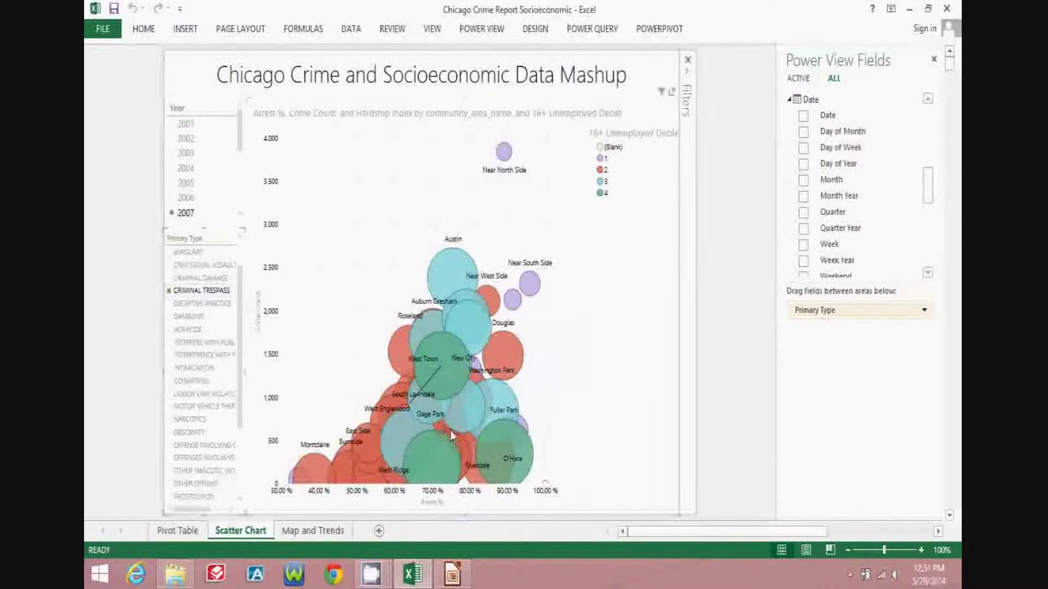
{"action": "mouse_move", "coordinate": [493, 300]}
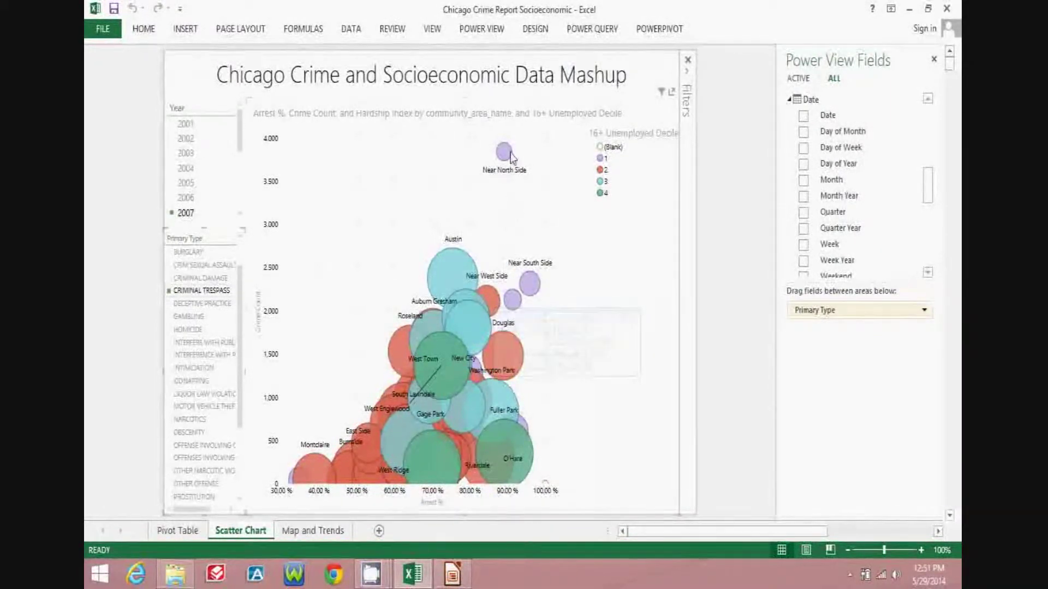
{"action": "mouse_move", "coordinate": [507, 157]}
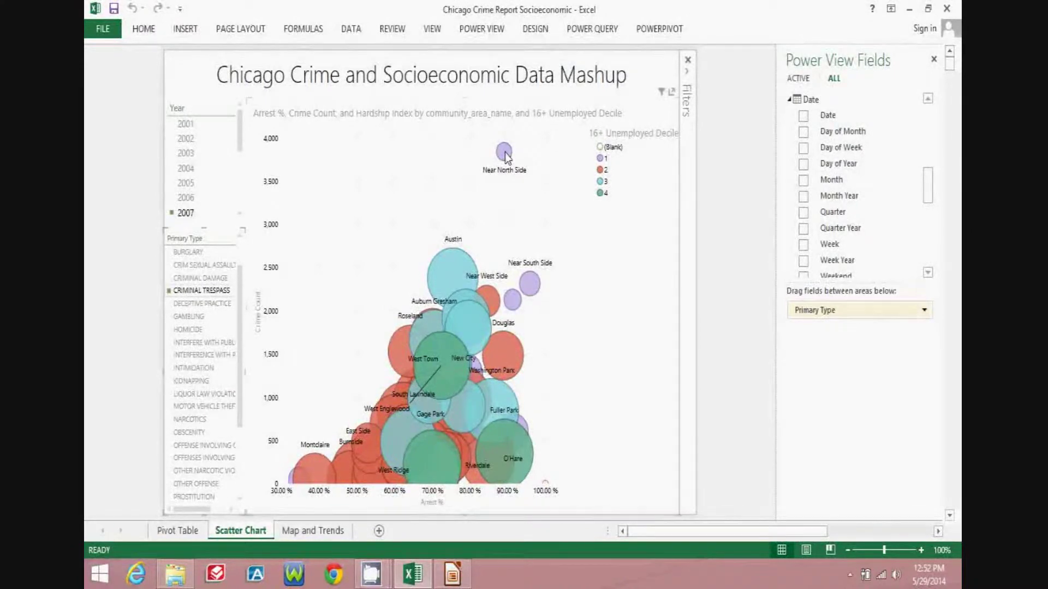
{"action": "left_click", "coordinate": [196, 254]}
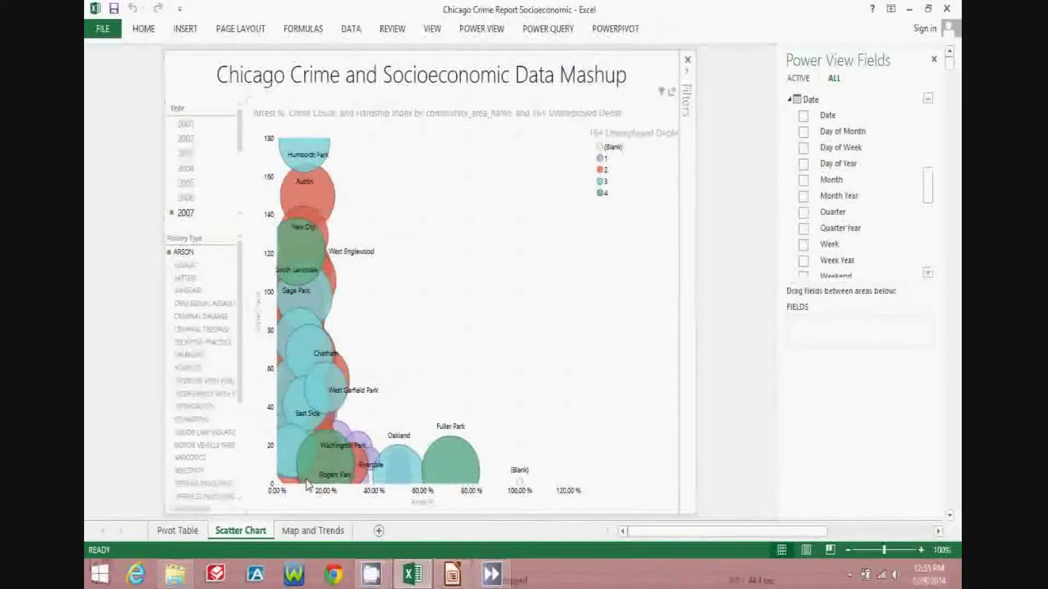
On the Map and Trends sheet, set Primary Type to HOMICIDE and Description to FIRST DEGREE MURDER.
{"action": "left_click", "coordinate": [330, 532]}
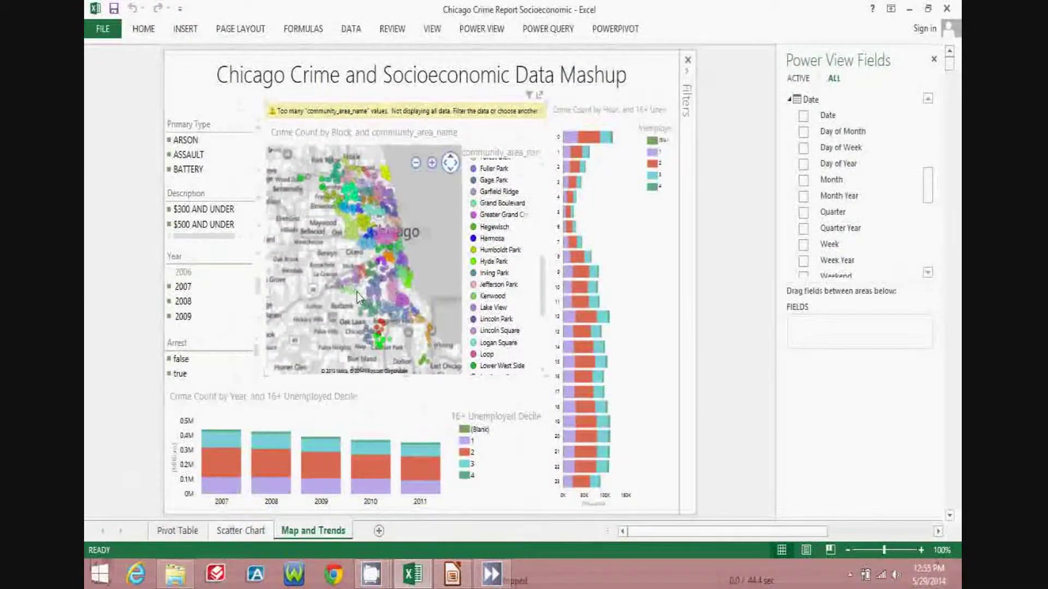
{"action": "mouse_move", "coordinate": [358, 283]}
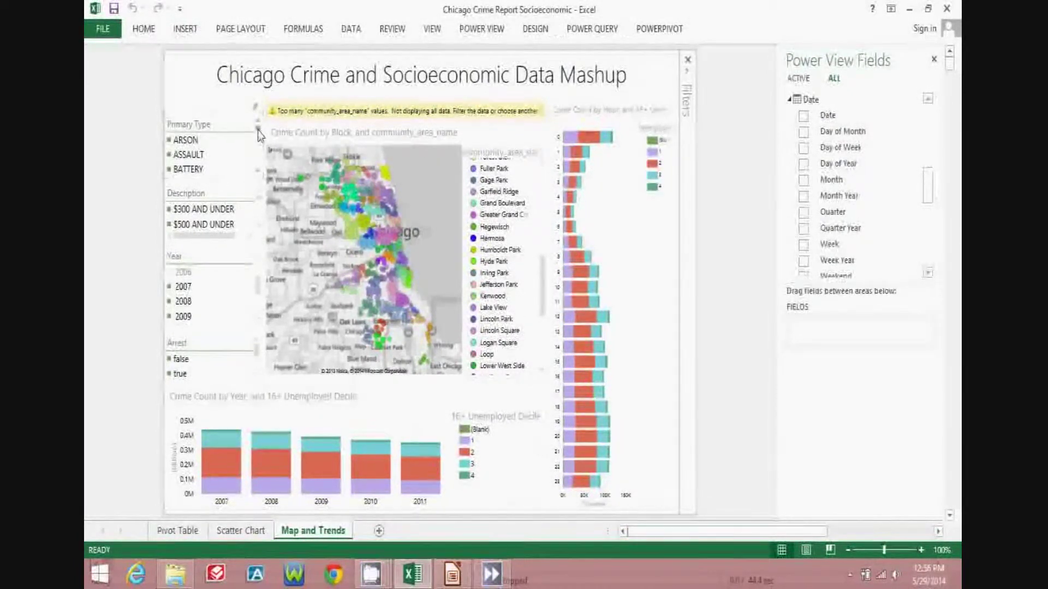
{"action": "left_click_drag", "start_coordinate": [258, 131], "coordinate": [258, 141]}
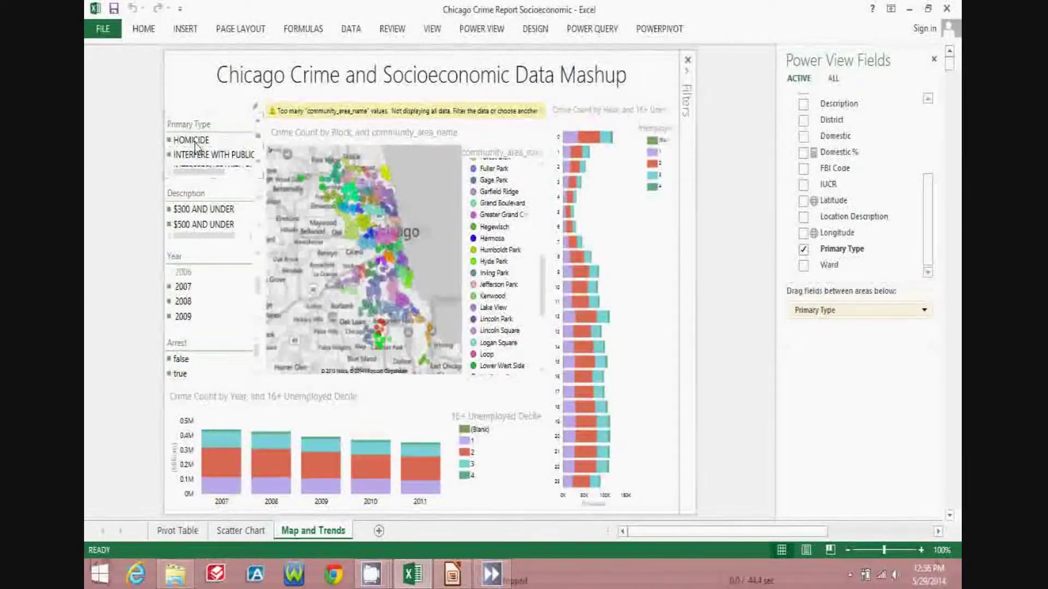
{"action": "left_click", "coordinate": [195, 143]}
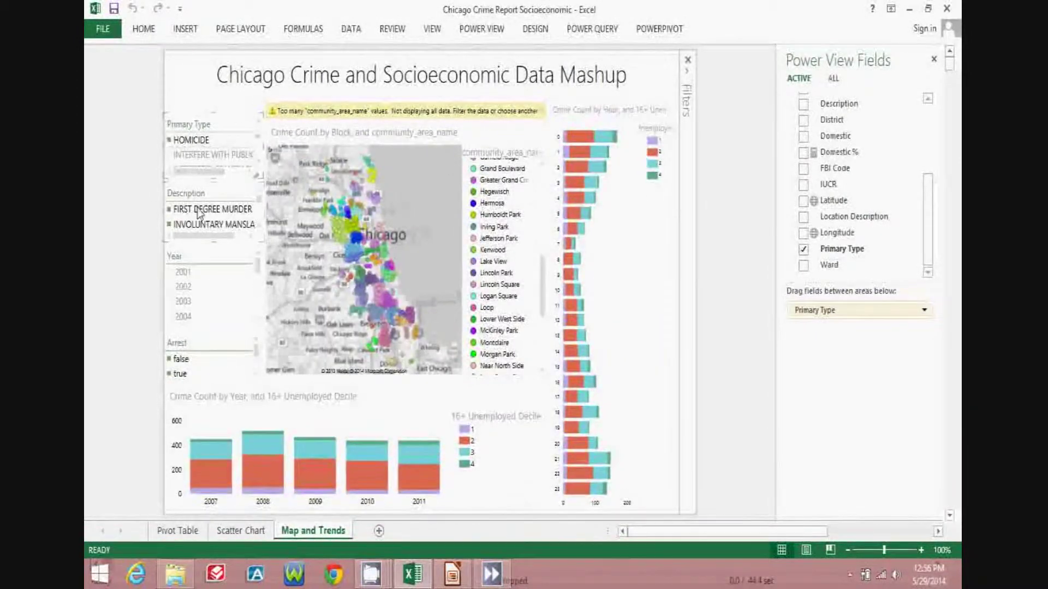
{"action": "left_click", "coordinate": [198, 210]}
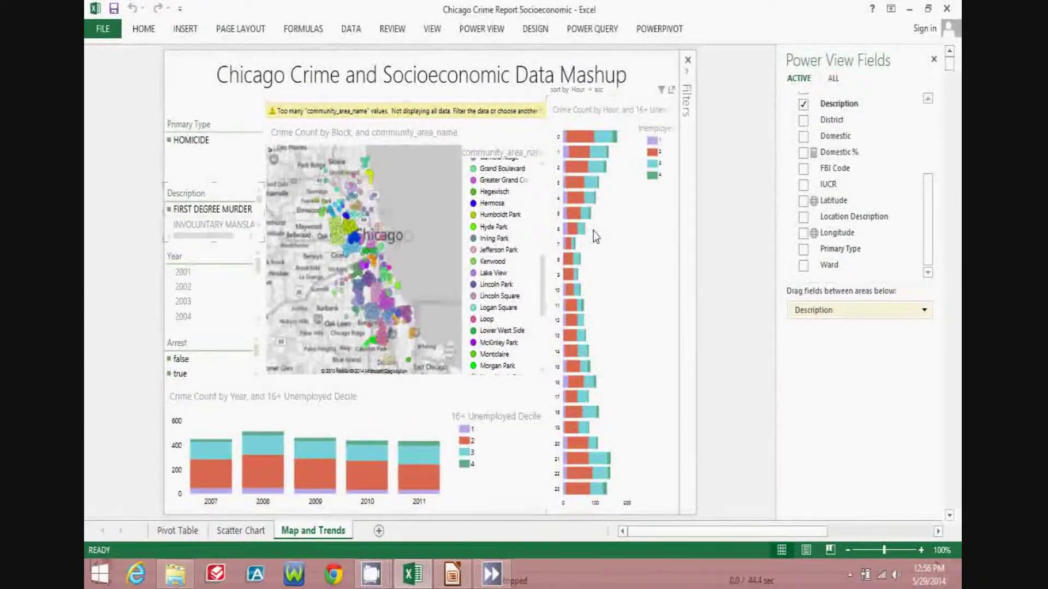
{"action": "left_click", "coordinate": [609, 429]}
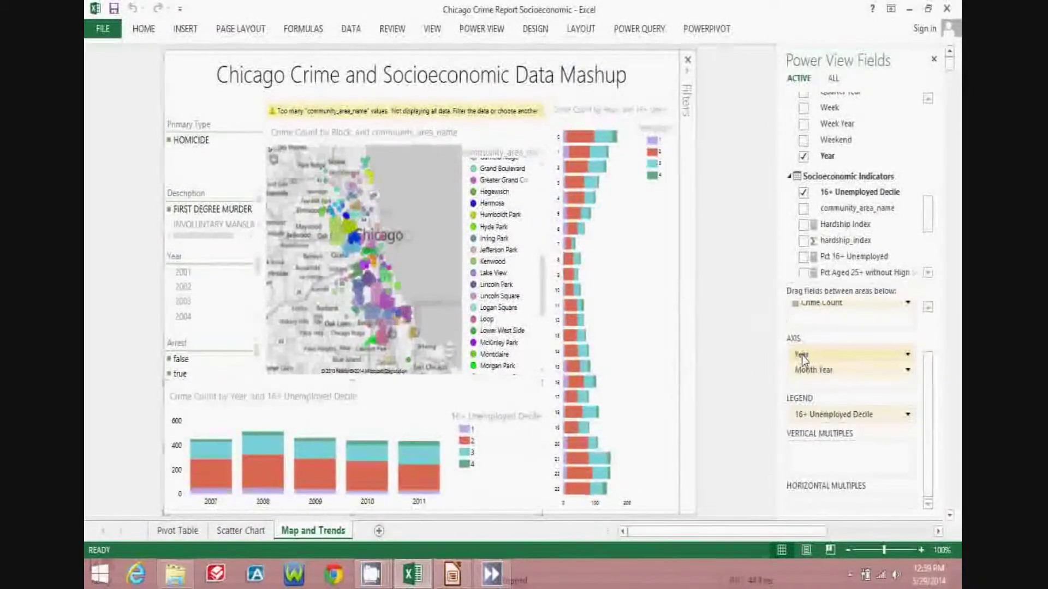
Remove Year from the column chart's axis so crime count plots by Month Year only.
{"action": "left_click_drag", "start_coordinate": [802, 358], "coordinate": [326, 435]}
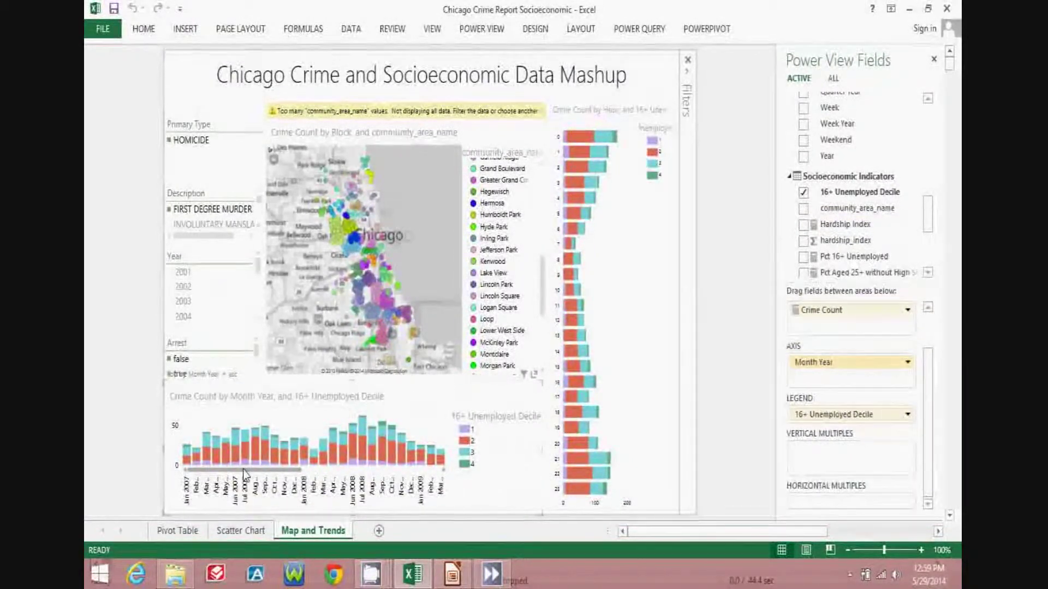
{"action": "left_click_drag", "start_coordinate": [242, 470], "coordinate": [395, 475]}
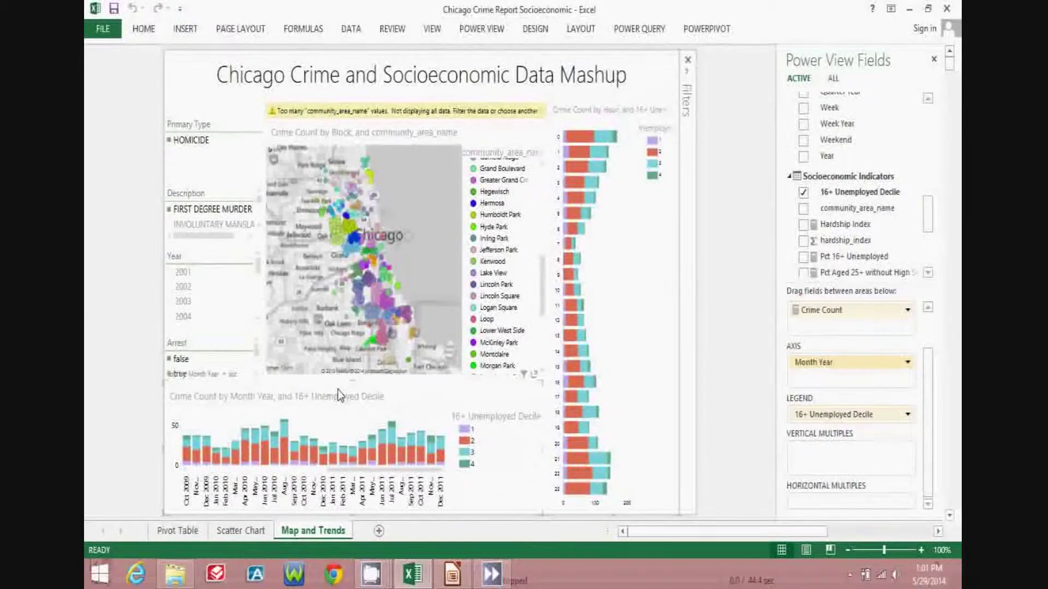
Switch to the Pivot Table sheet showing the 5,483,413 grand total crime count.
{"action": "left_click", "coordinate": [177, 532]}
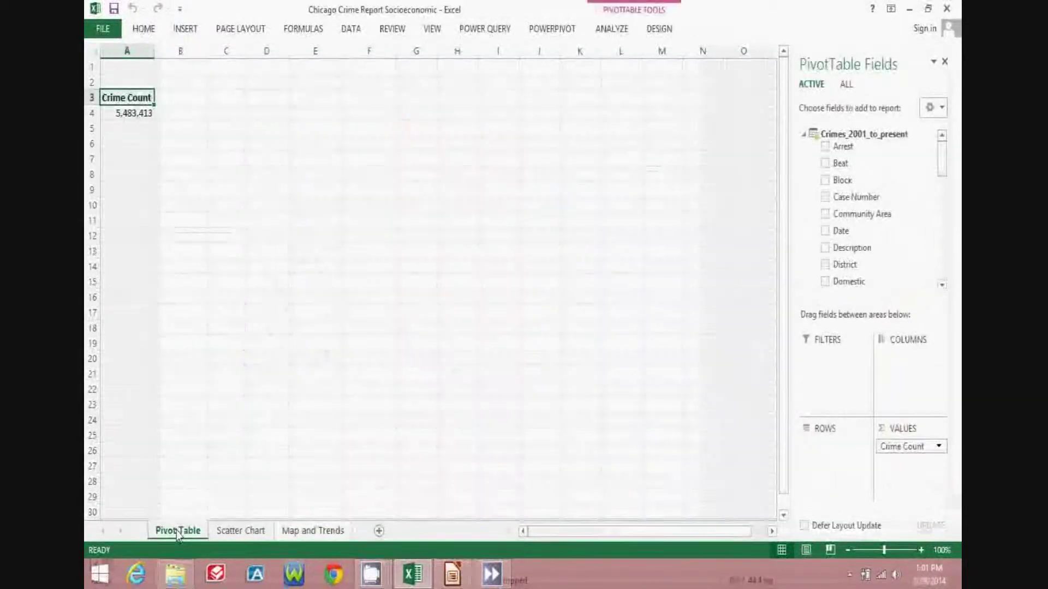